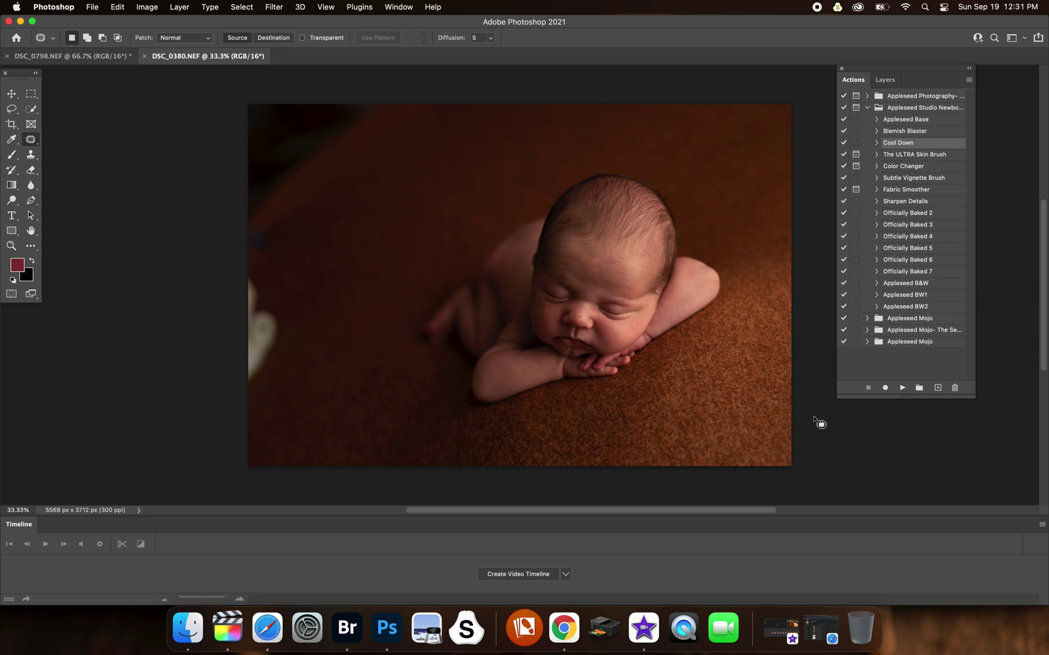
- Select the Appleseed Base action in the Appleseed Studio Newborn set
left_click(923, 123)
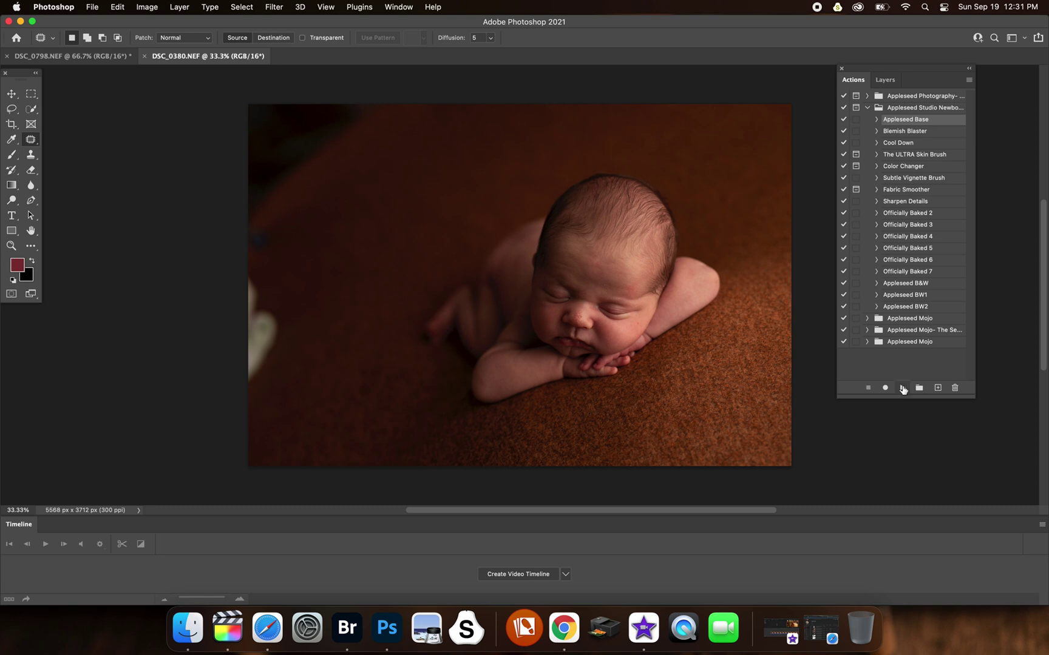
- Run Appleseed Base, compare it on and off, and lower its layer to 60% opacity
left_click(902, 387)
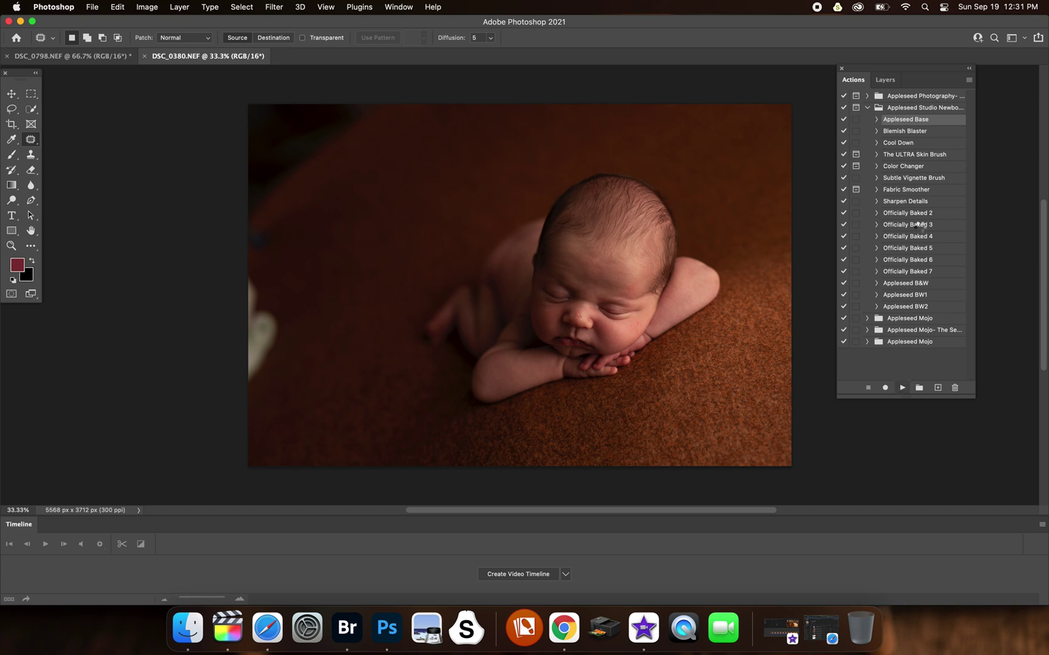
left_click(886, 80)
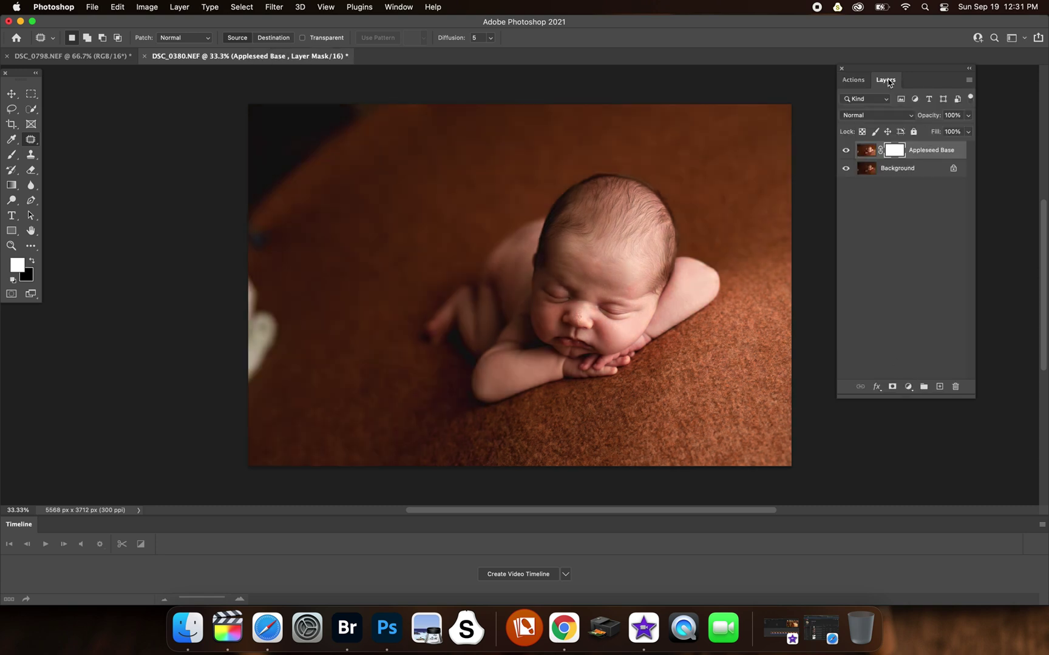
left_click(845, 151)
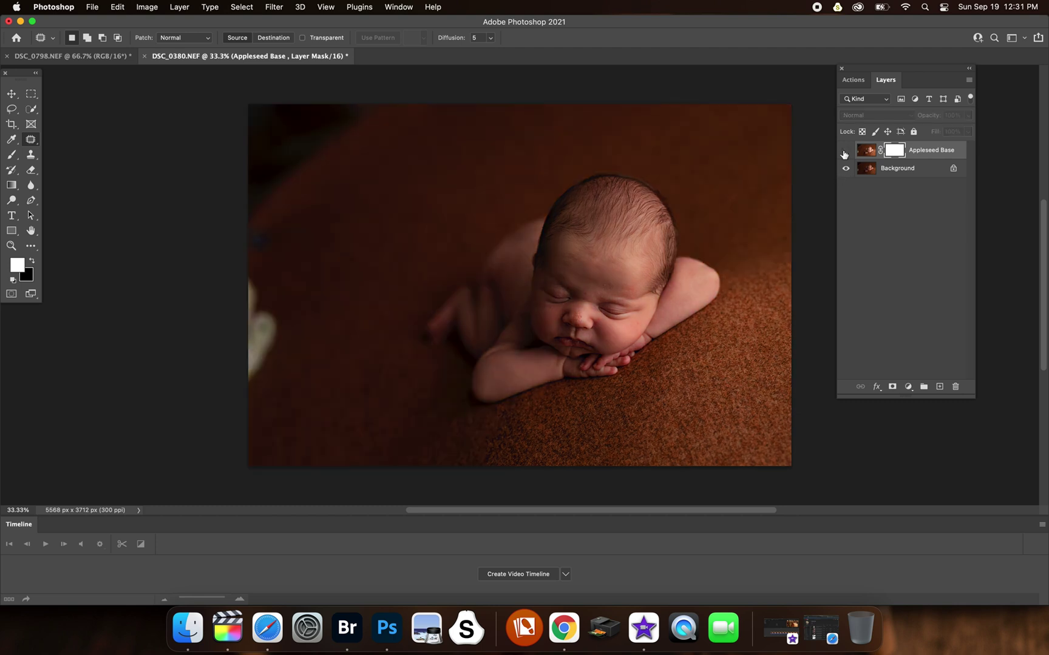
left_click(844, 151)
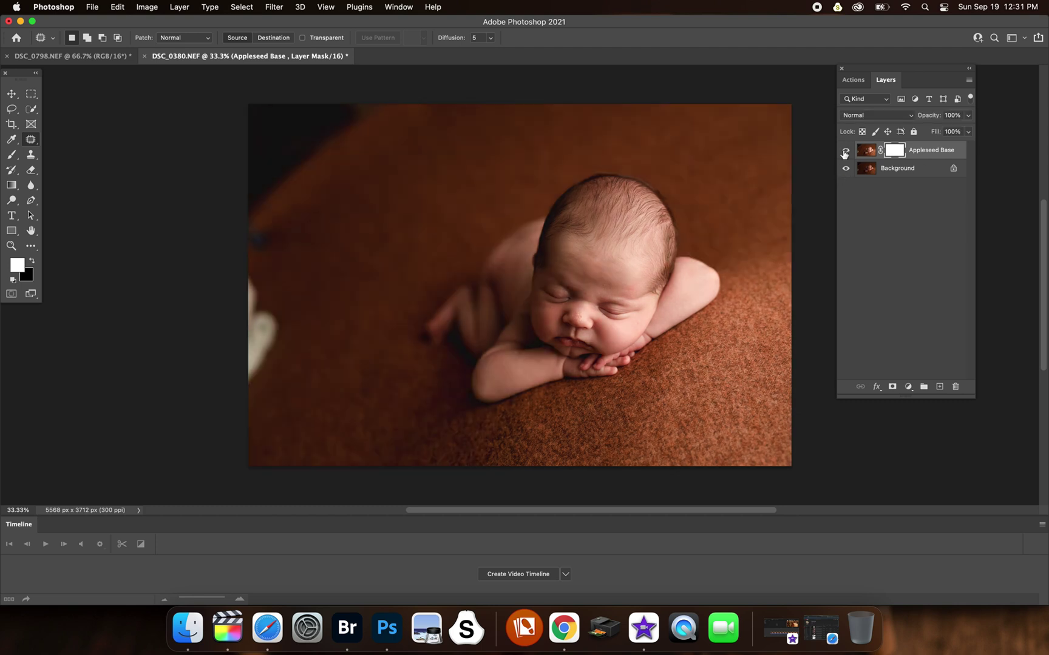
left_click(952, 115)
left_click_drag(920, 117, 896, 116)
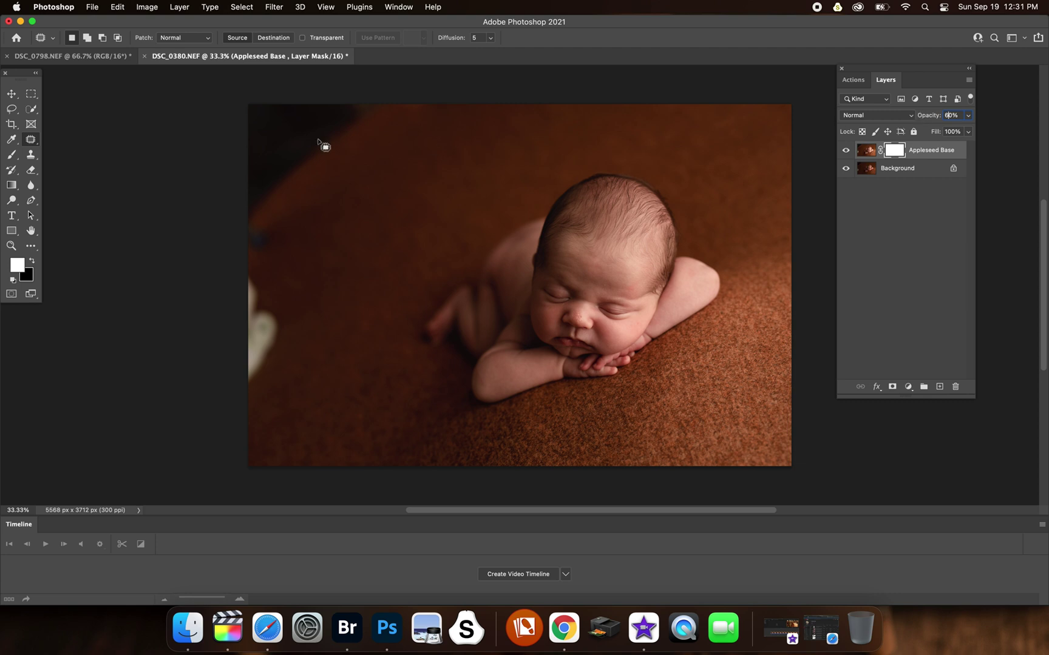
- Erase the base effect off the foot, rug and top edge with a 1100 eraser
left_click(31, 170)
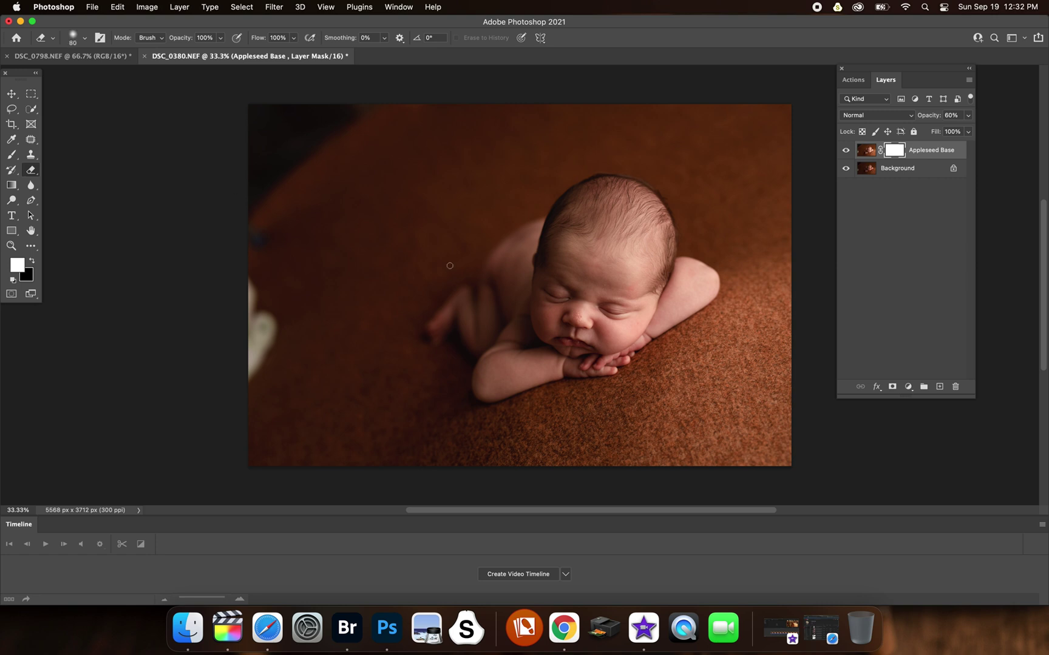
key("bracketright")
key("bracketright")
key("bracketright")
key("bracketright")
key("bracketright")
key("bracketright")
key("bracketright")
key("bracketright")
key("bracketright")
key("bracketright")
key("bracketright")
key("bracketright")
key("bracketright")
key("bracketright")
key("bracketright")
key("bracketright")
mouse_move(450, 266)
left_mouse_down()
mouse_move(420, 350)
mouse_move(396, 360)
mouse_move(417, 439)
mouse_move(369, 425)
left_mouse_up()
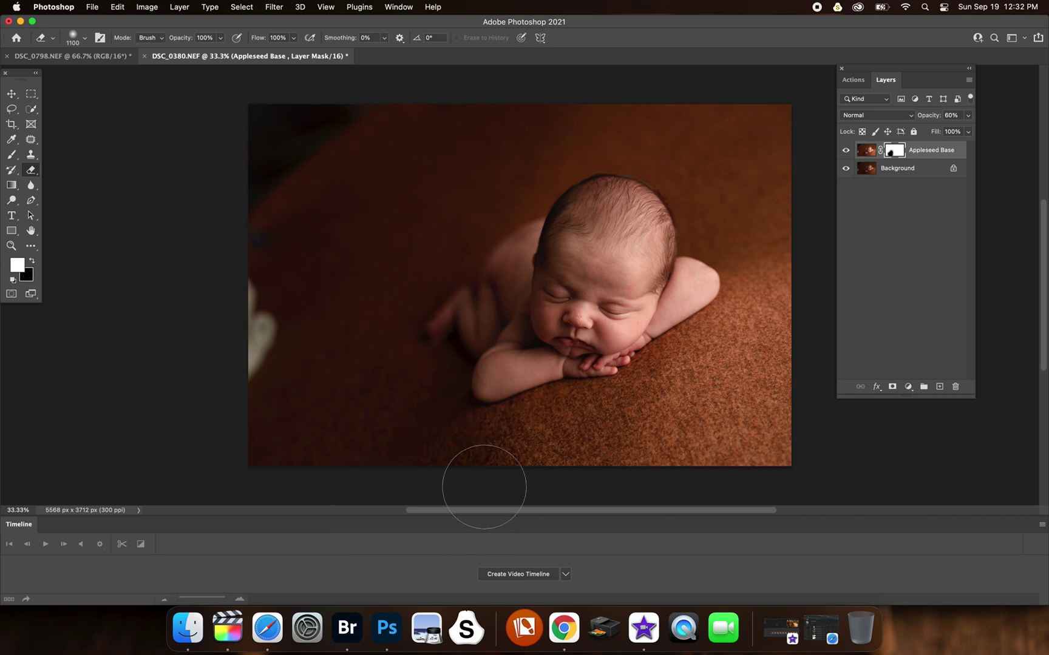
mouse_move(538, 462)
left_mouse_down()
mouse_move(677, 408)
mouse_move(764, 387)
left_mouse_up()
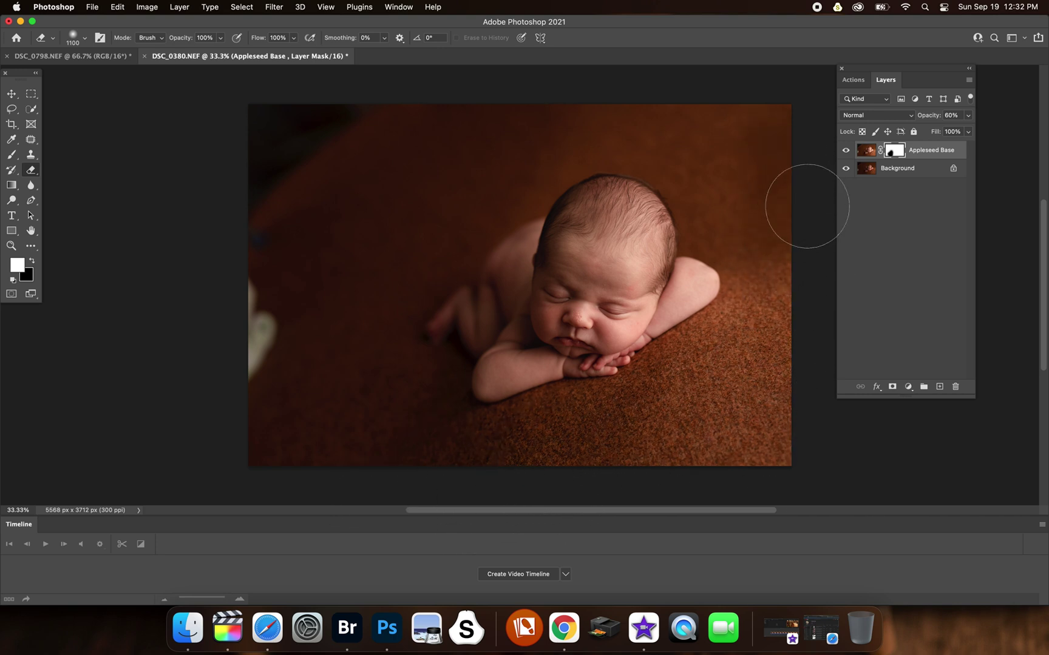
mouse_move(730, 205)
left_mouse_down()
mouse_move(676, 118)
mouse_move(692, 134)
mouse_move(451, 184)
mouse_move(631, 107)
mouse_move(374, 167)
mouse_move(461, 87)
mouse_move(197, 343)
mouse_move(456, 264)
left_mouse_up()
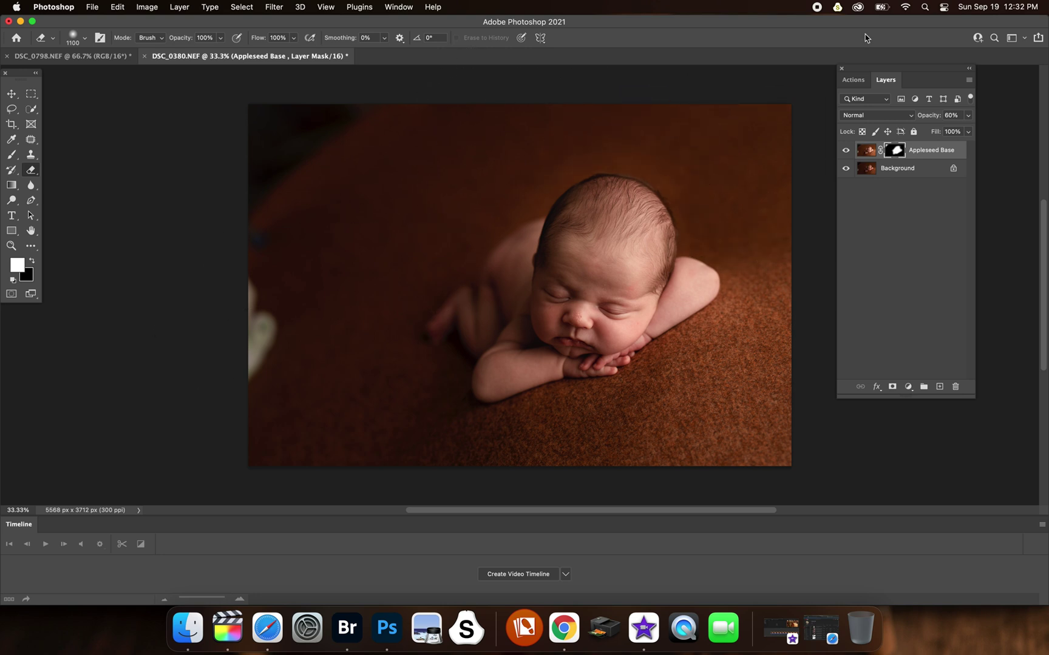
- Flatten the image and crop it inward at a 5:7 ratio
key("super+alt+z")
key("super+alt+z")
key("super+alt+z")
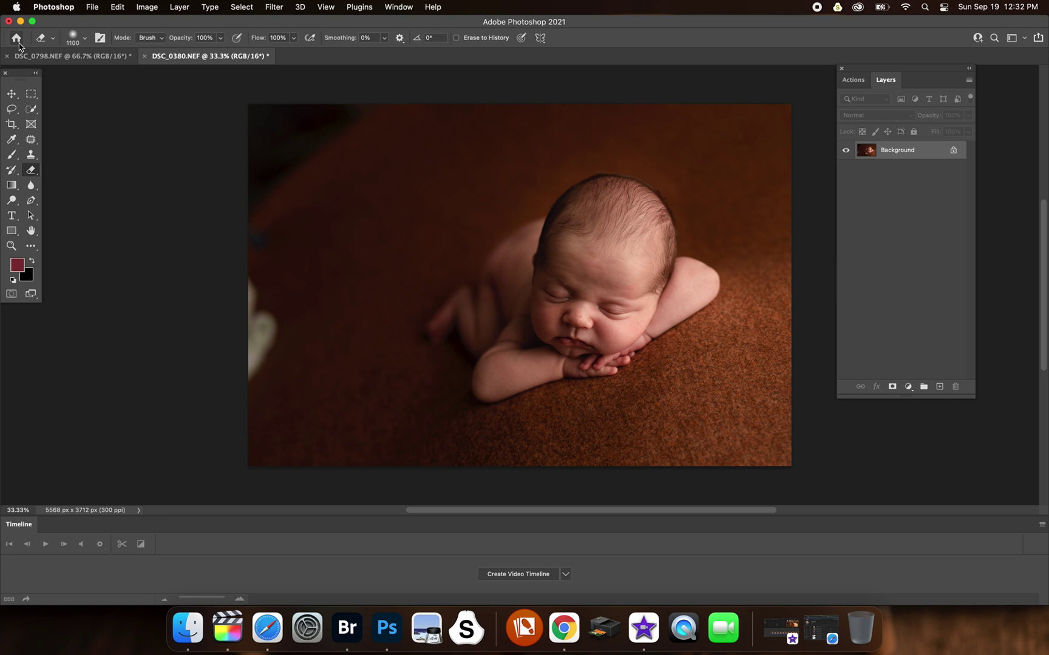
left_click(11, 124)
left_click_drag(275, 107, 293, 110)
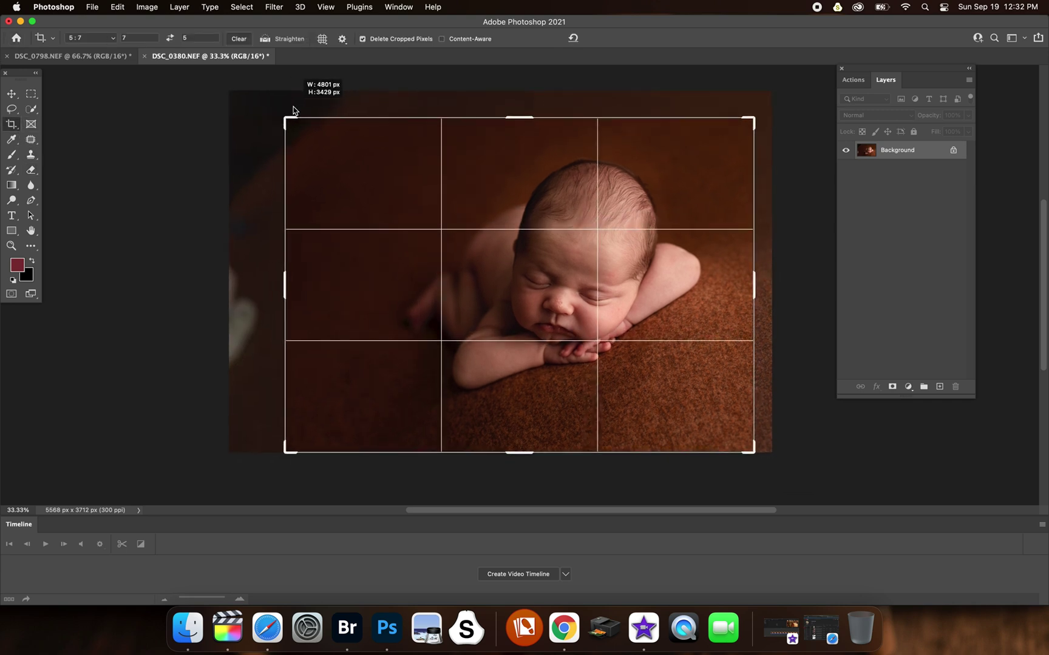
left_click_drag(544, 295, 526, 310)
key("Return")
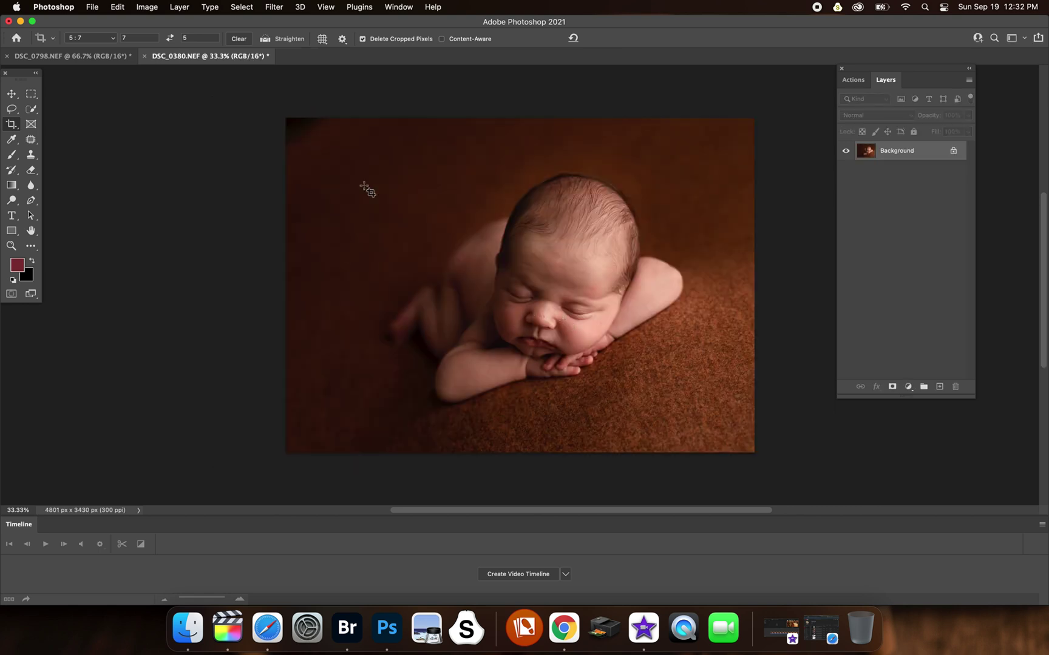
- Apply a second, tighter 5:7 crop and view the photo at 66.67%
left_click(476, 222)
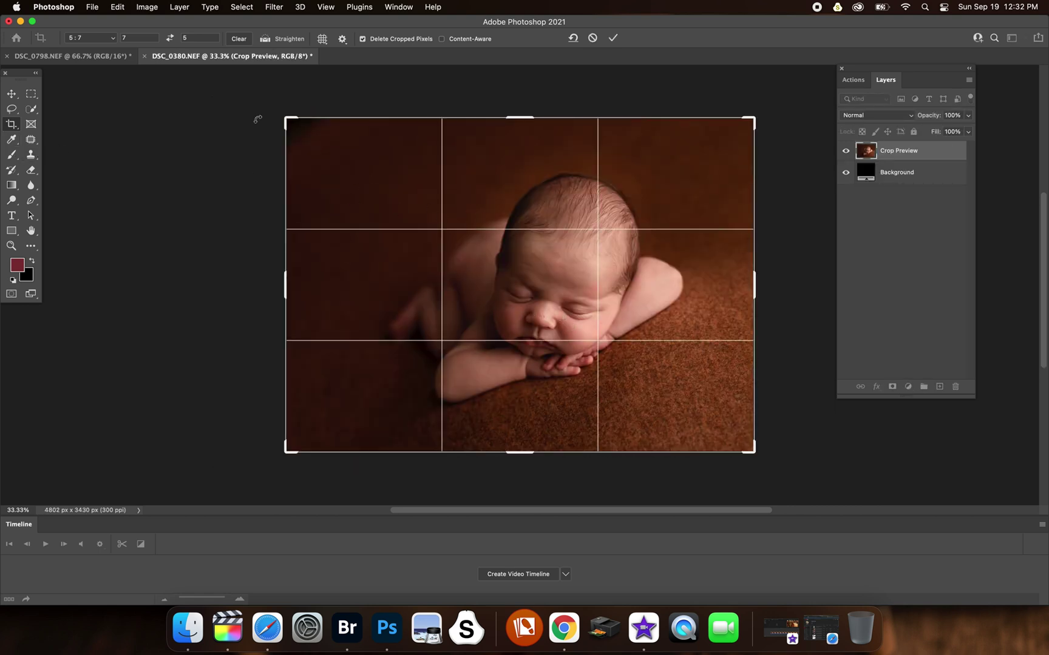
left_click_drag(285, 122, 295, 128)
key("Return")
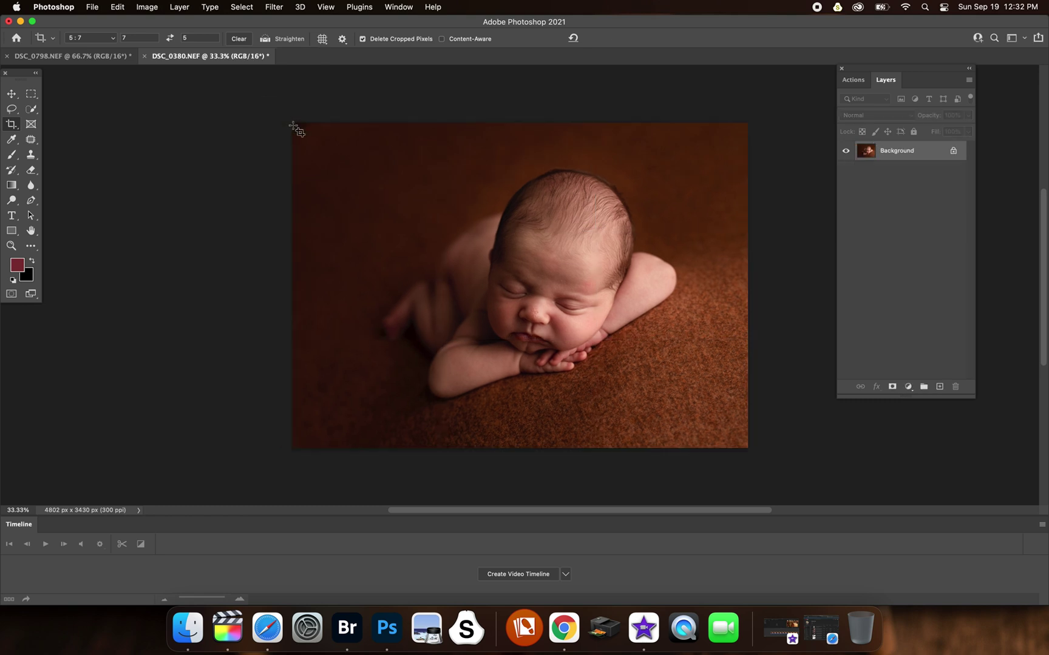
key("super+0")
key("super+plus")
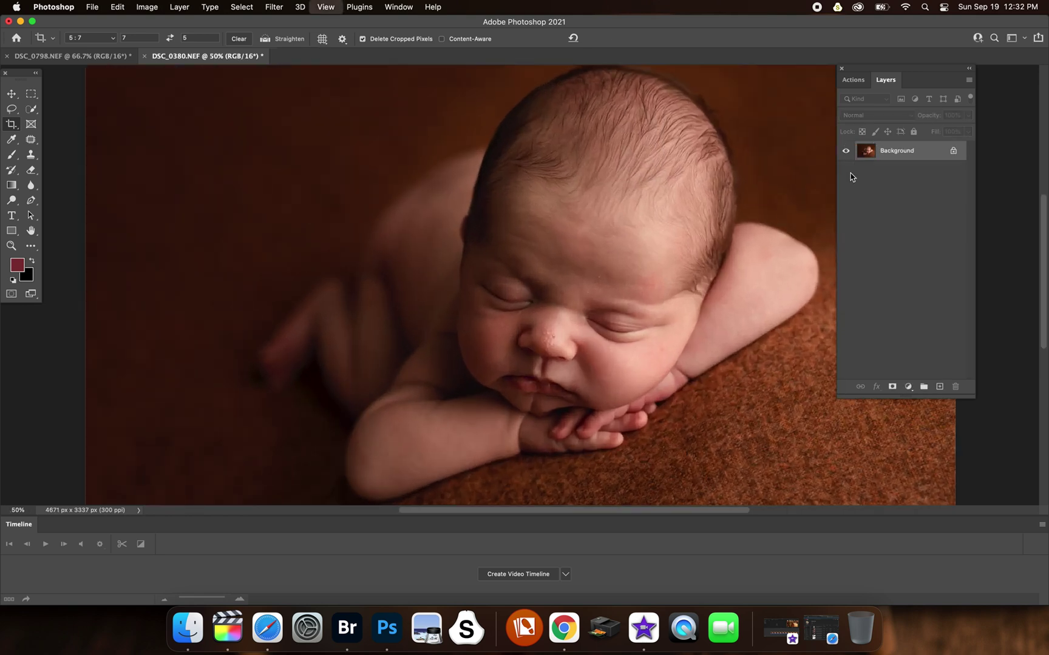
- Zoom to 200% on the face and run the Blemish Blaster action
left_click(852, 80)
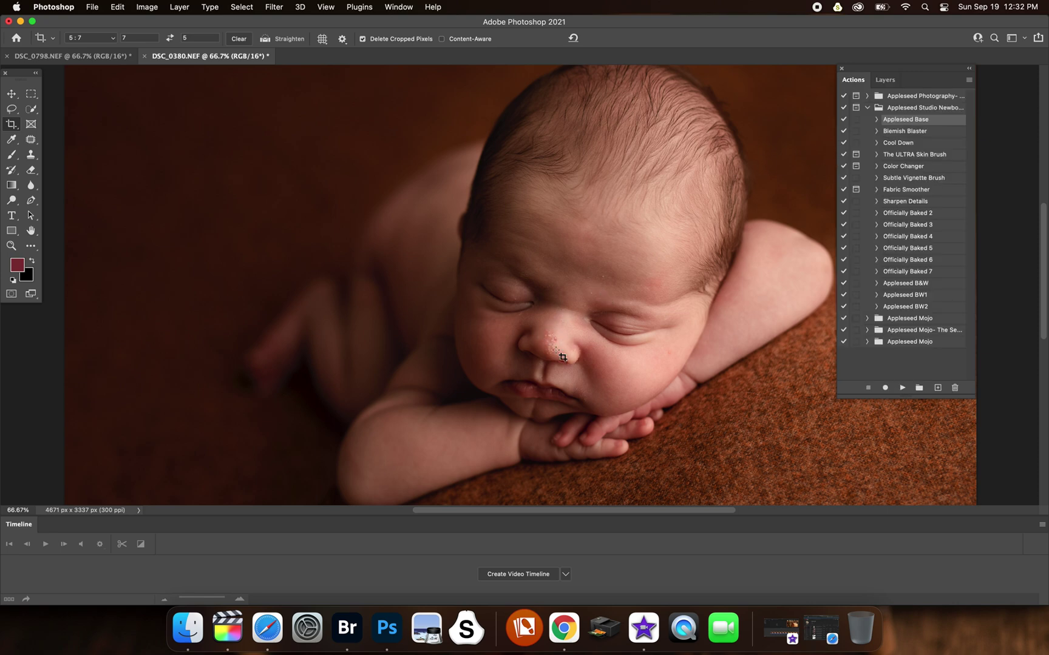
left_click_drag(571, 351, 566, 345)
key("super+equal")
key("super+equal")
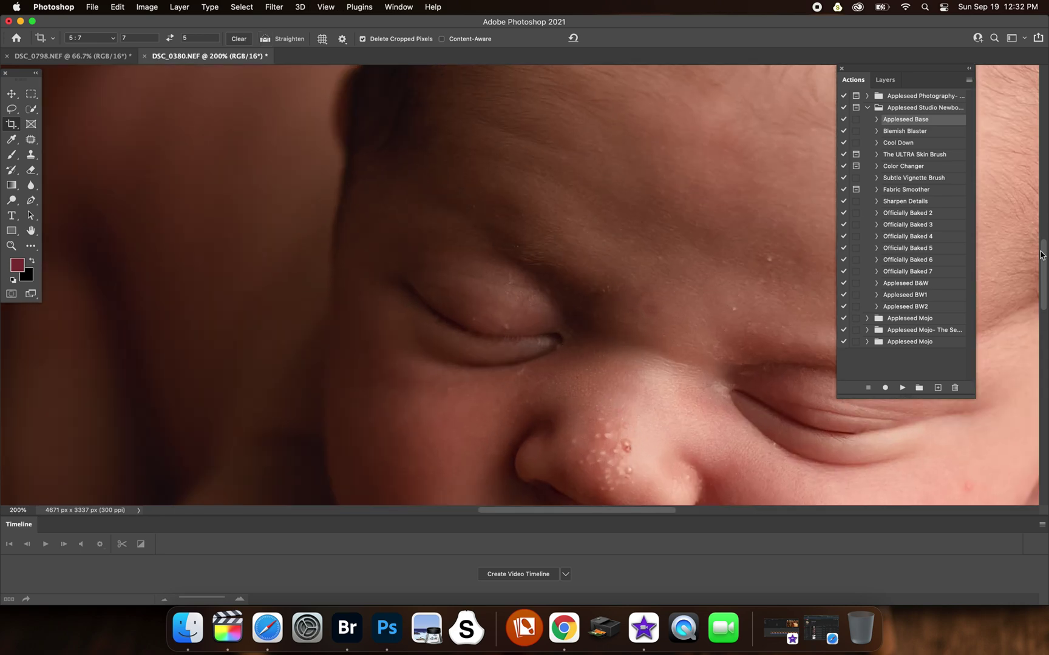
scroll(1043, 263, "up", 1)
scroll(1043, 263, "down", 5)
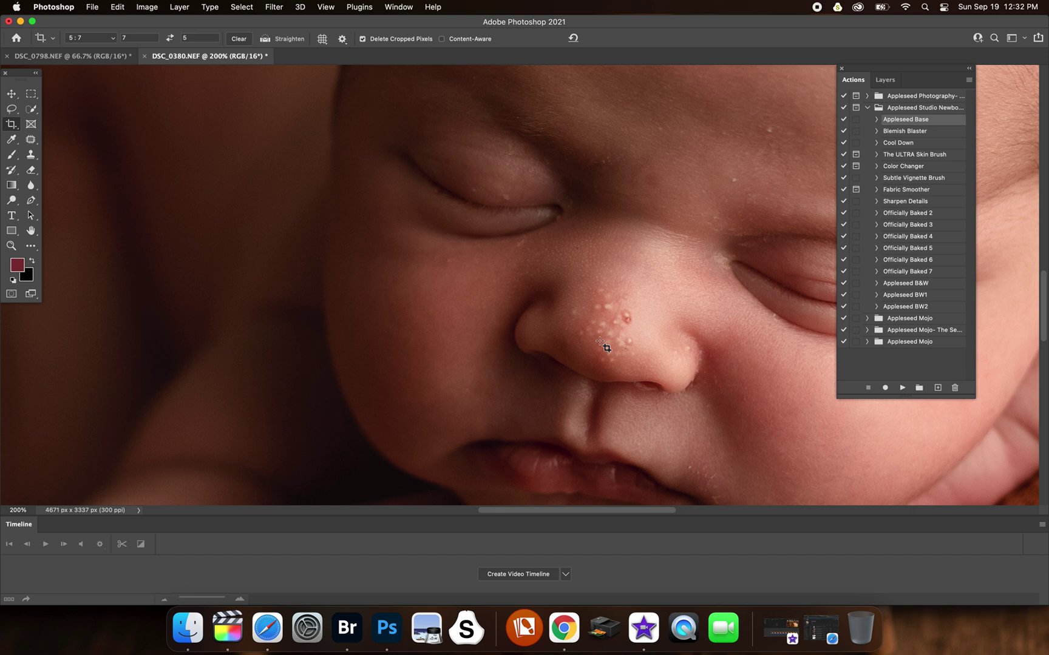
left_click(909, 132)
left_click(902, 388)
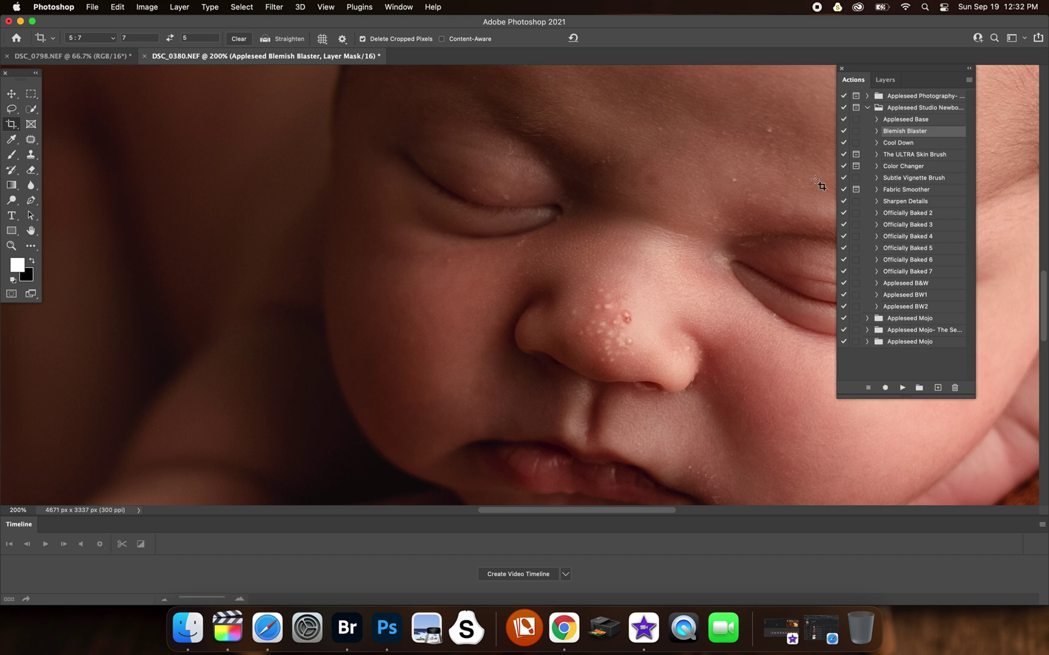
- Paint the white face spots onto the mask with a size-30 brush, then fit to screen
left_click(888, 77)
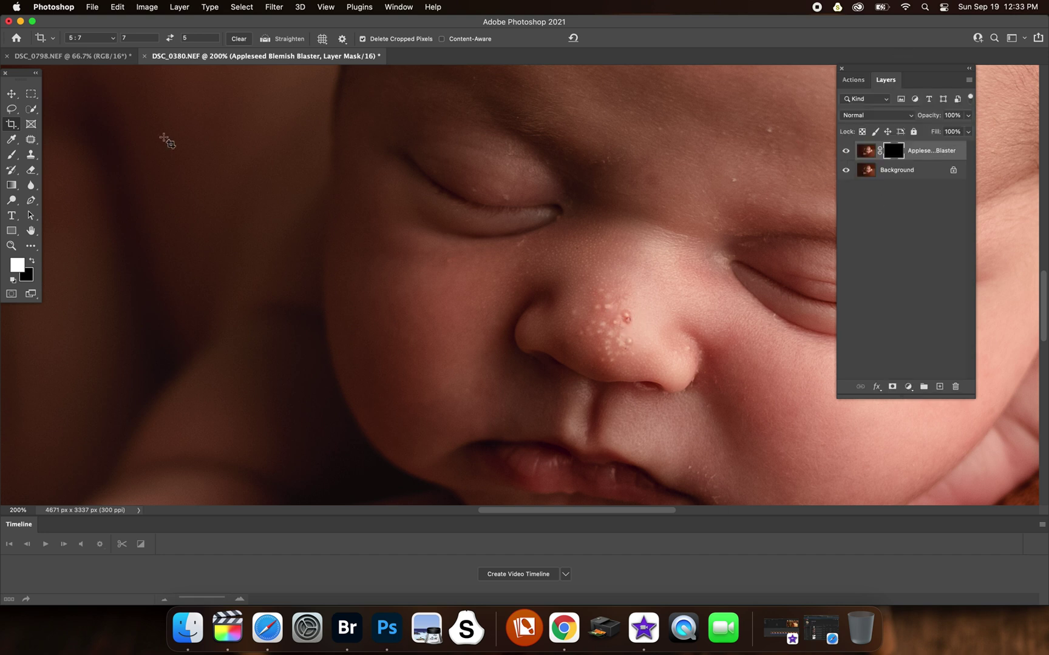
left_click(12, 155)
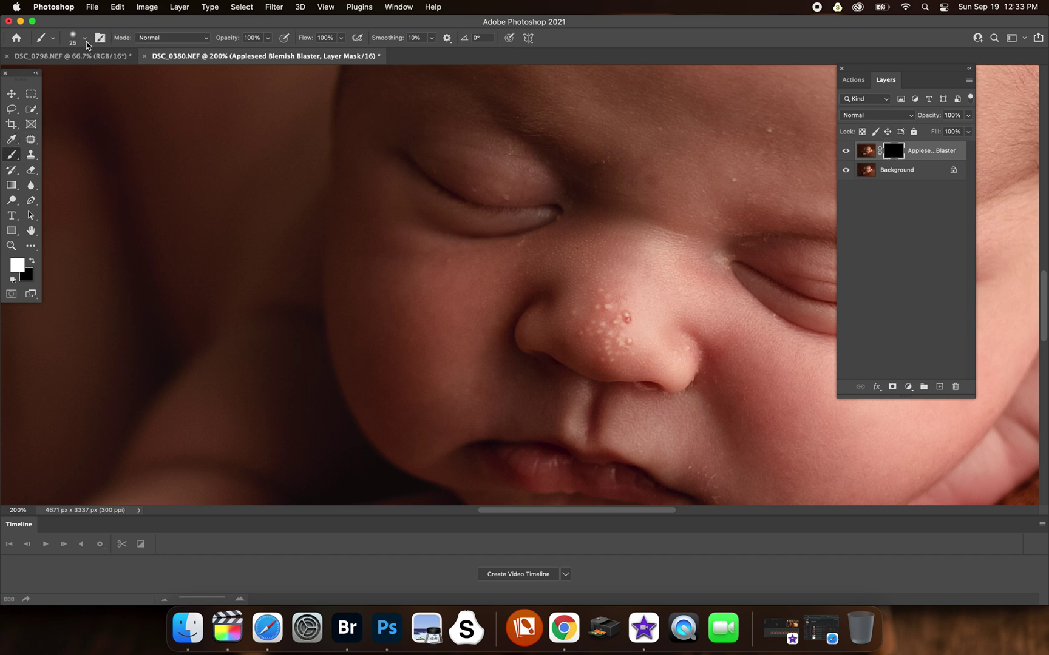
key("bracketright")
left_click(767, 130)
left_click(733, 182)
key("super+0")
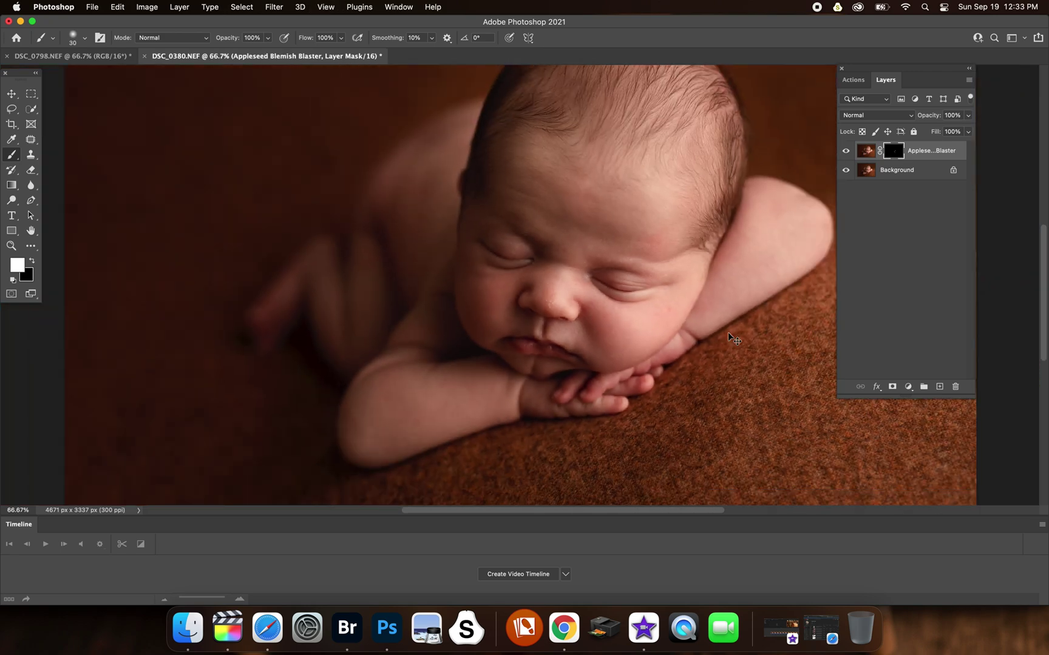
- Flatten the blemish layer and run the Cool Down action
key("super+e")
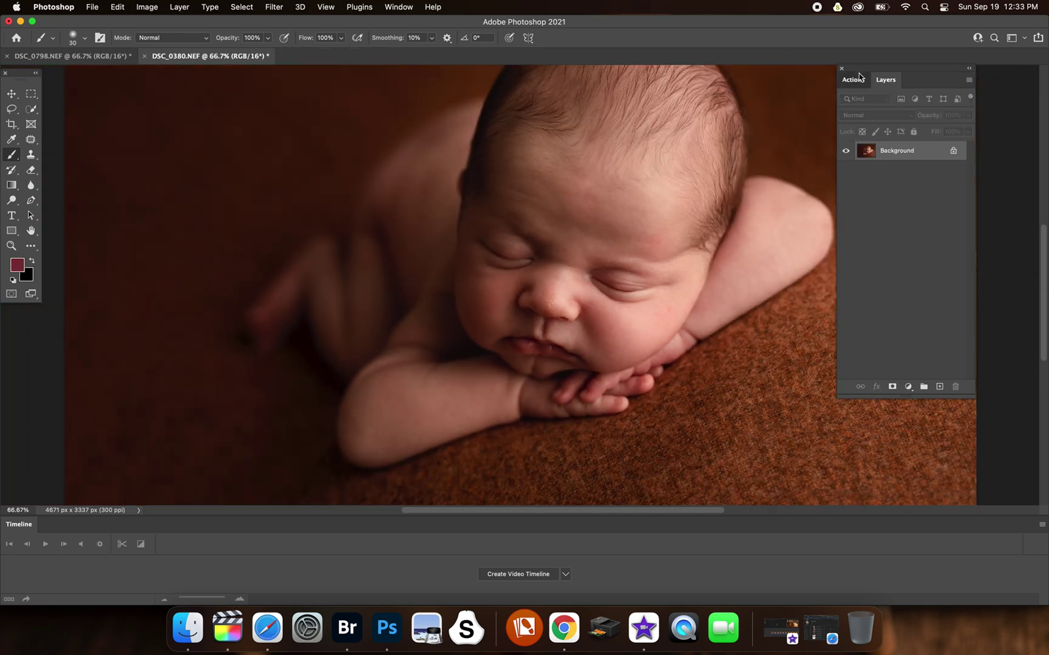
left_click(852, 80)
left_click(912, 145)
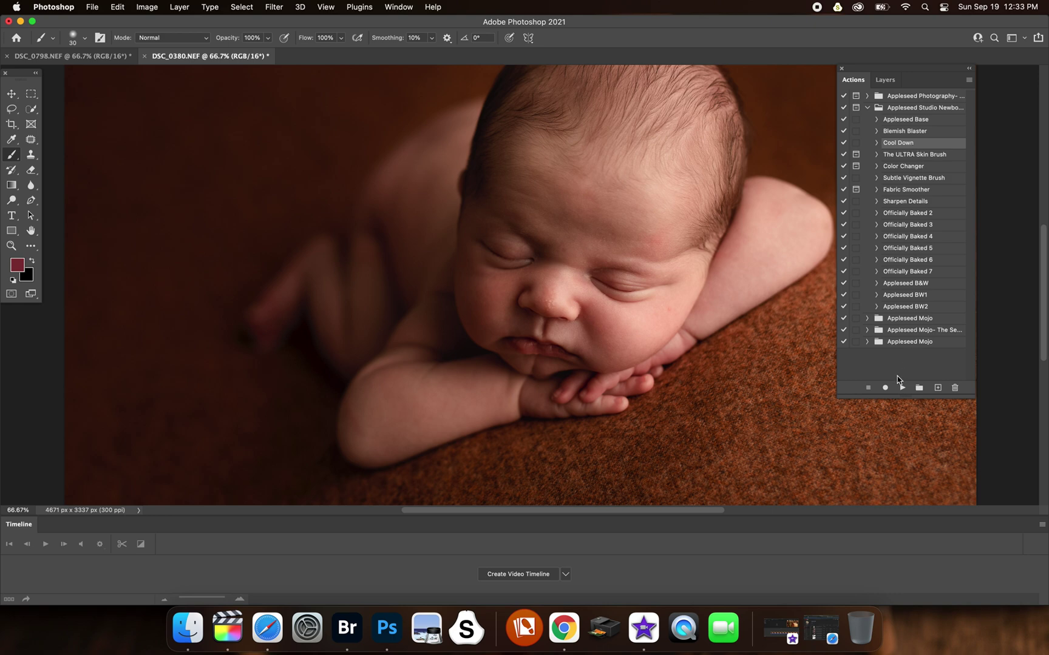
left_click(898, 381)
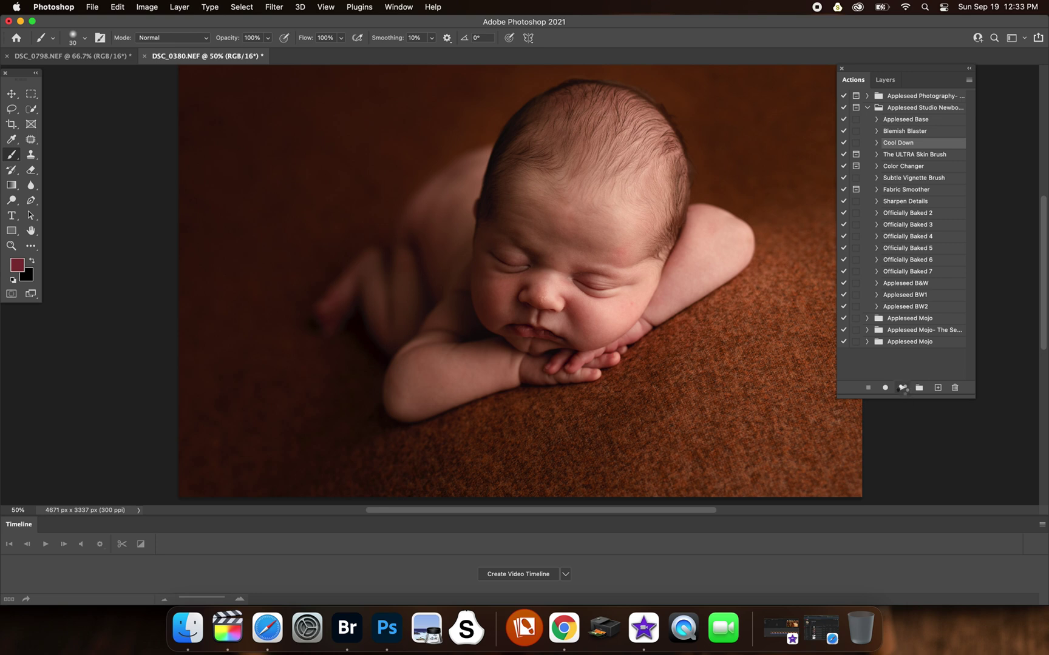
- Compare Cool Down's Layer 1, adjust its opacity, and merge it into the background
left_click(885, 79)
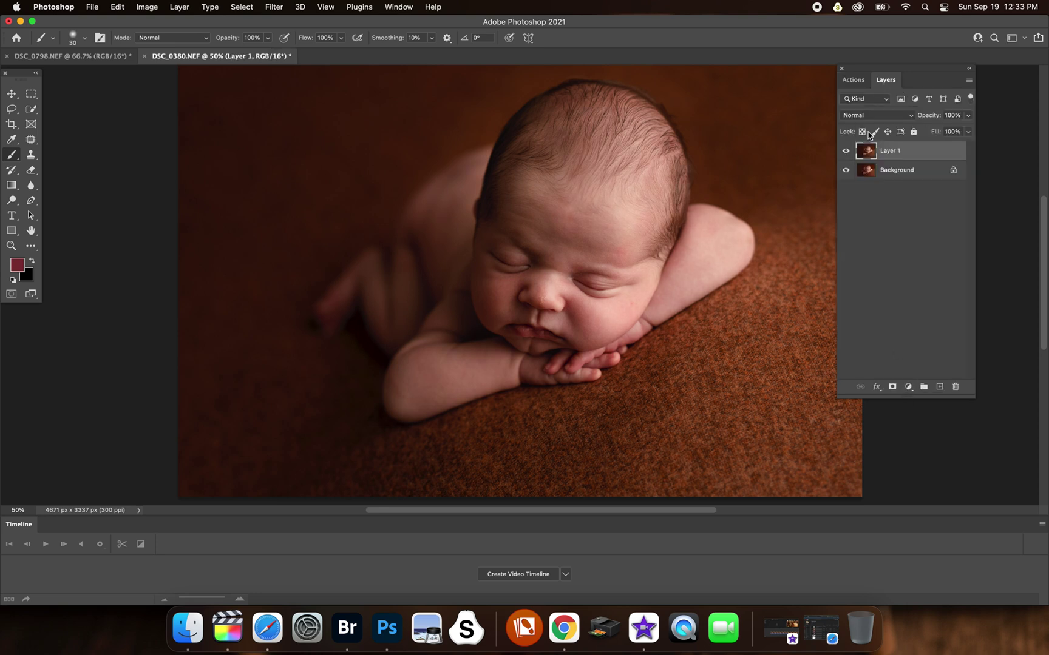
left_click(847, 152)
left_click(847, 152)
left_click(949, 114)
type("0")
key("super+e")
left_click(852, 80)
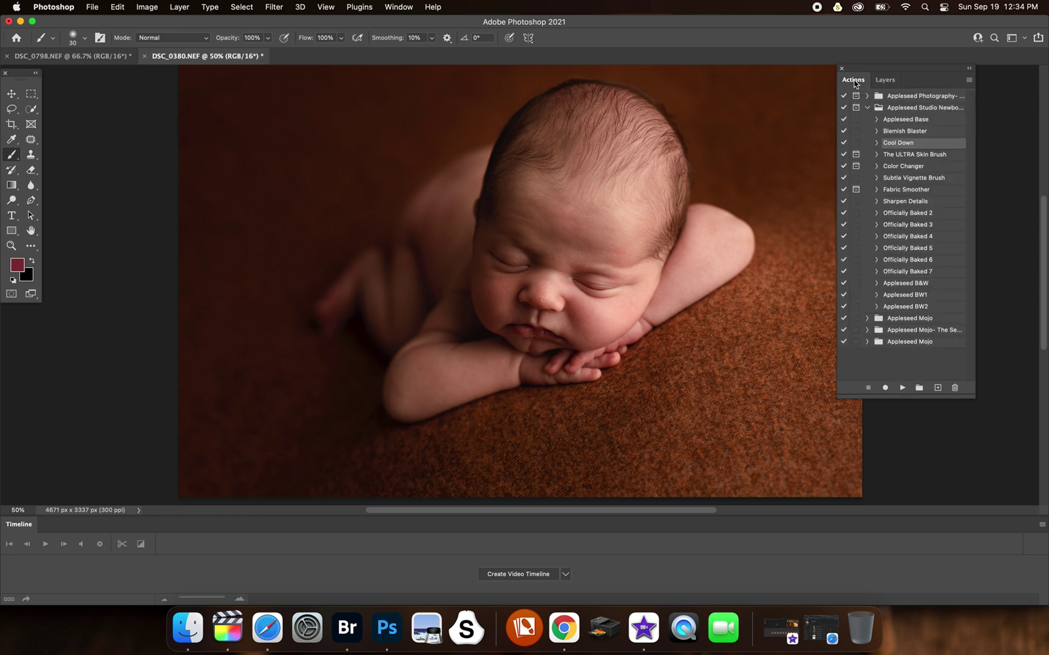
key("super+minus")
key("super+plus")
- Run The ULTRA Skin Brush action and set the skin brush to size 175
left_click(906, 157)
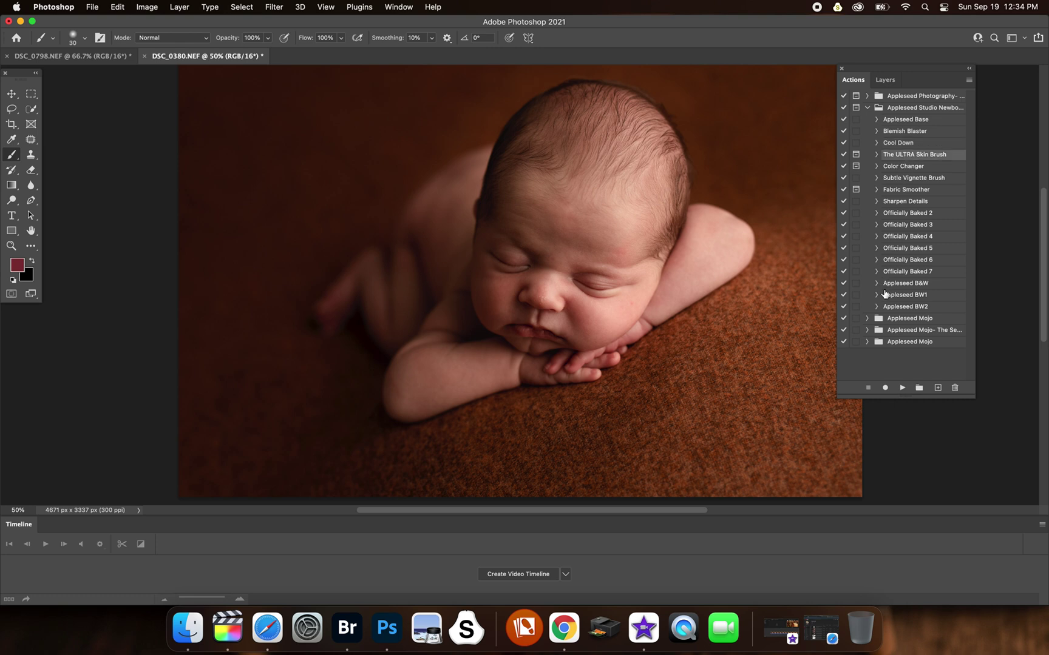
left_click(903, 387)
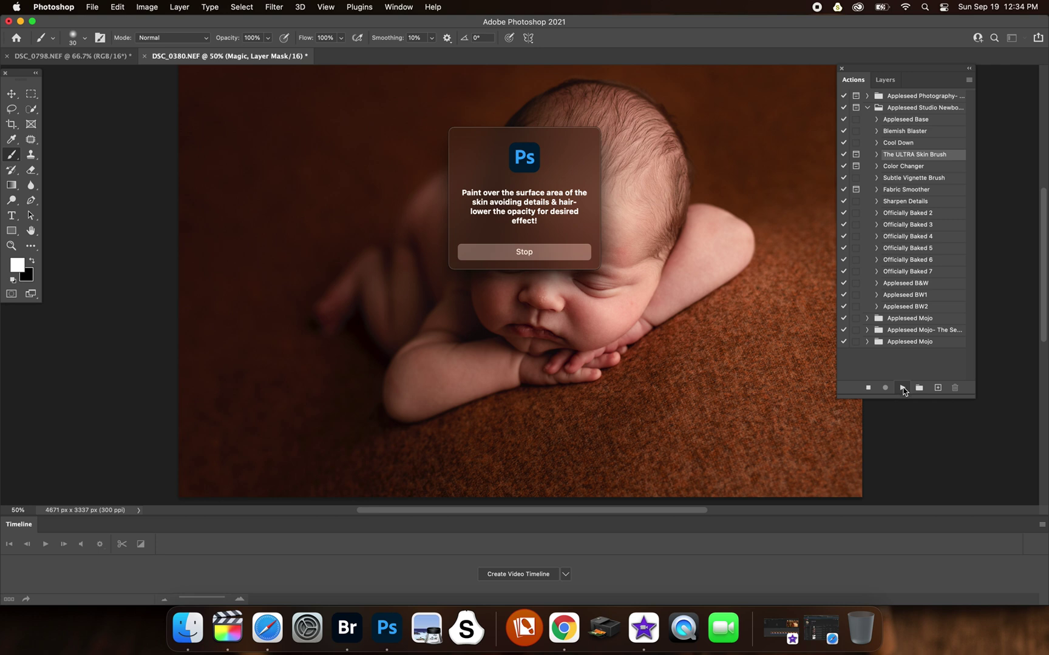
left_click(525, 253)
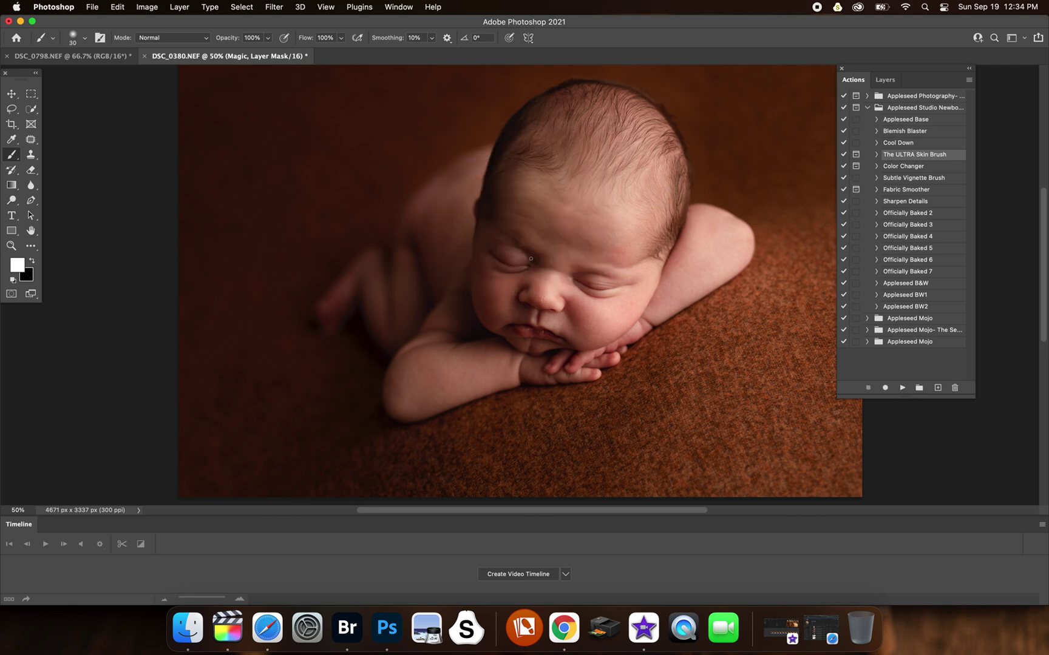
left_click_drag(552, 248, 550, 238)
key("bracketleft")
key("bracketleft")
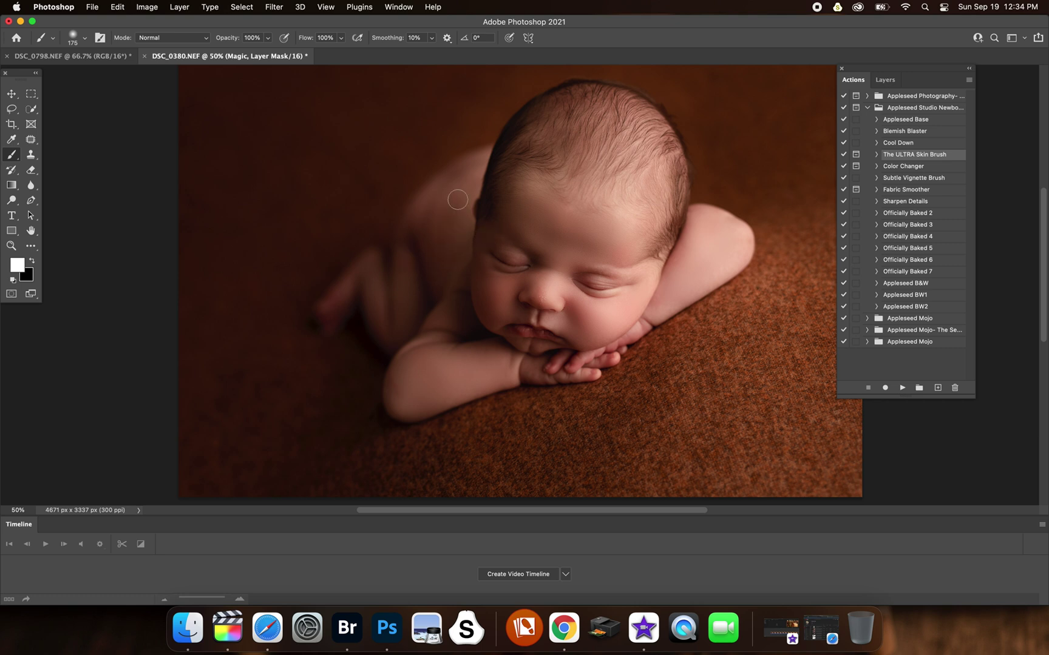
- Compare the Magic group on and off, then set its opacity to 50%
left_click(885, 79)
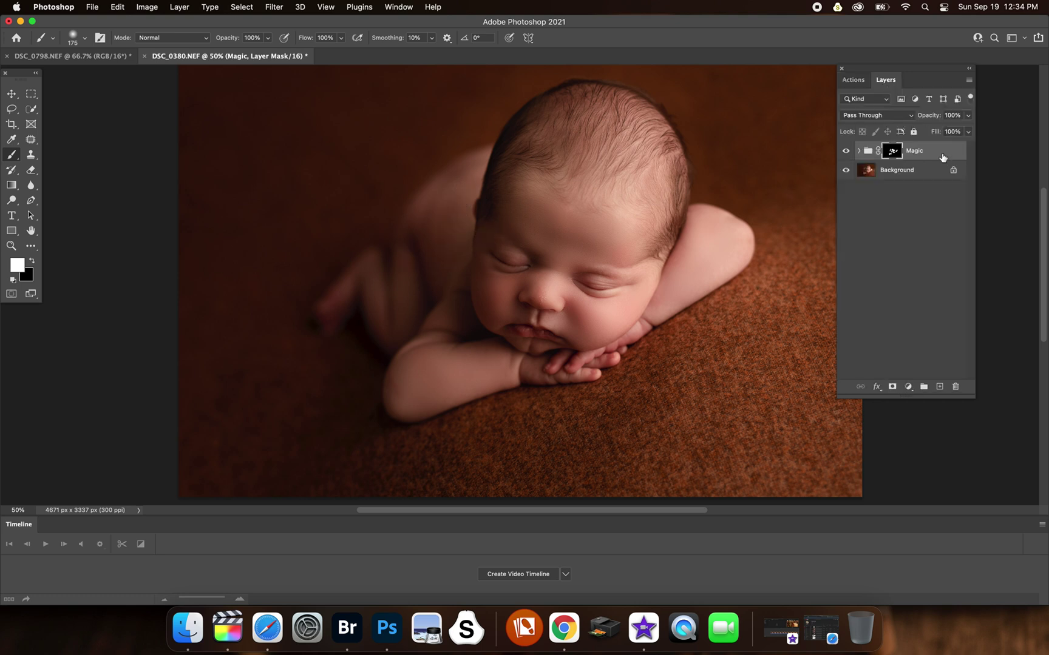
key("super+minus")
key("super+plus")
left_click(846, 151)
left_click(846, 151)
left_click(845, 151)
left_click(846, 151)
left_click(845, 151)
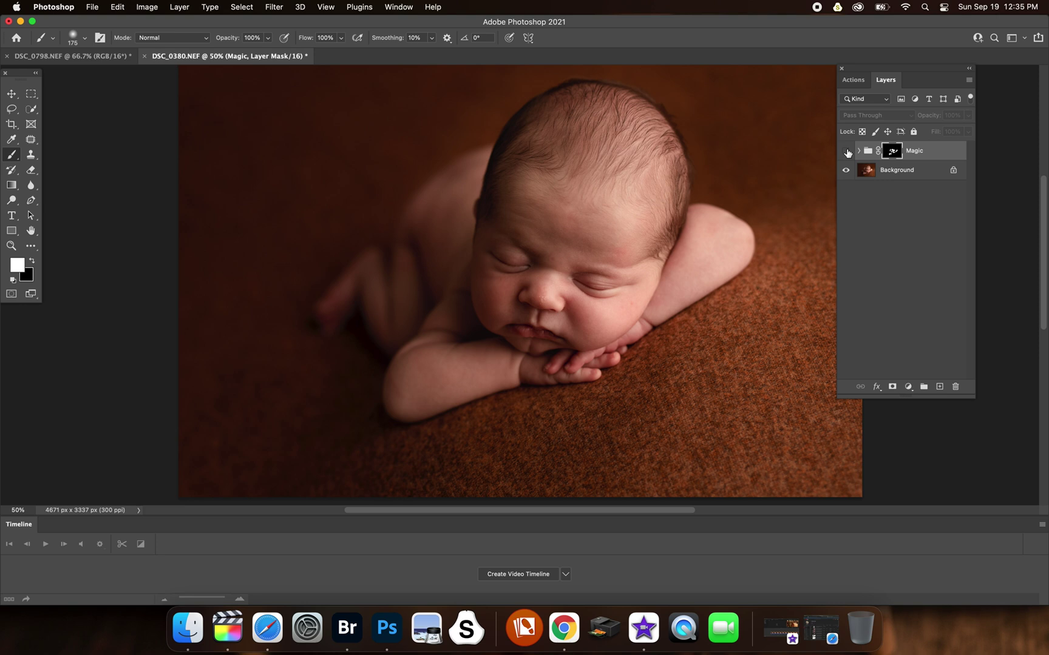
left_click(846, 151)
left_click(950, 116)
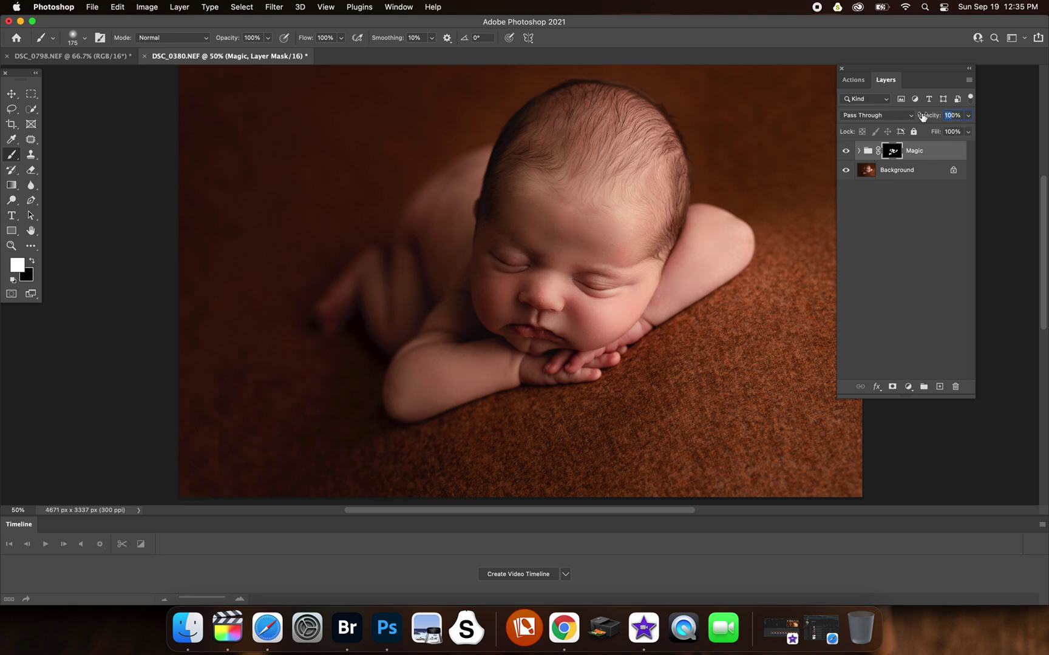
type("50")
key("super+shift+e")
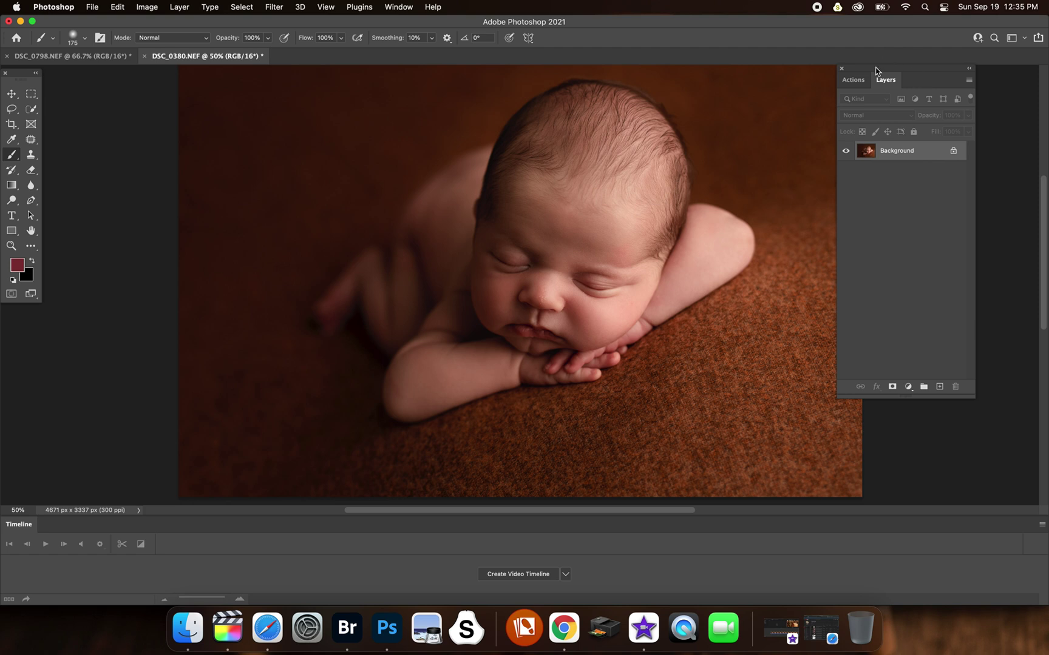
left_click(852, 84)
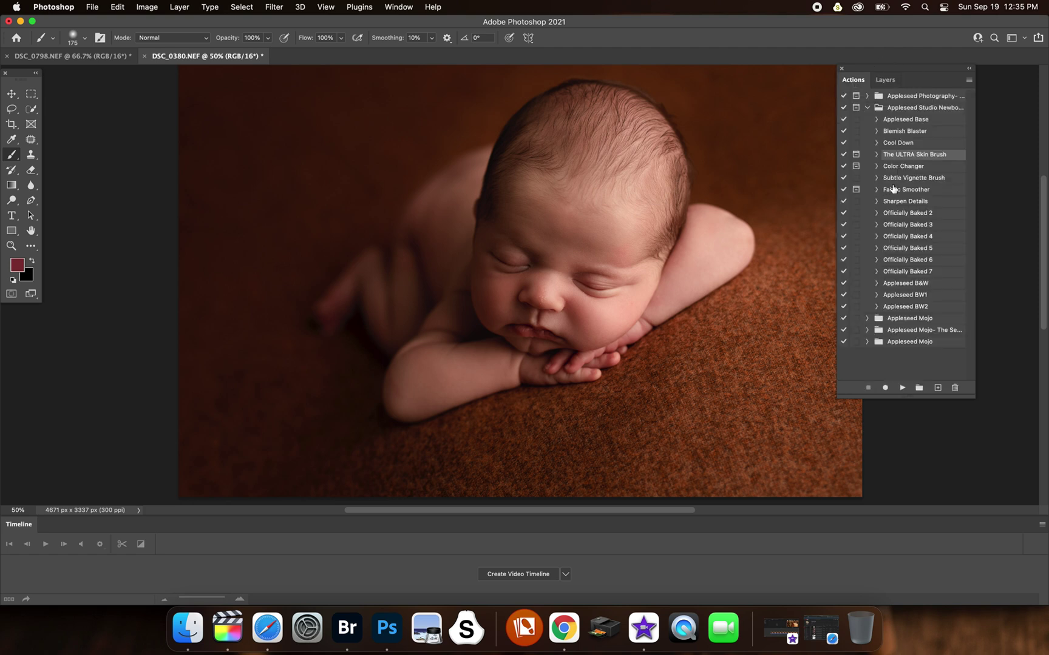
left_click(903, 167)
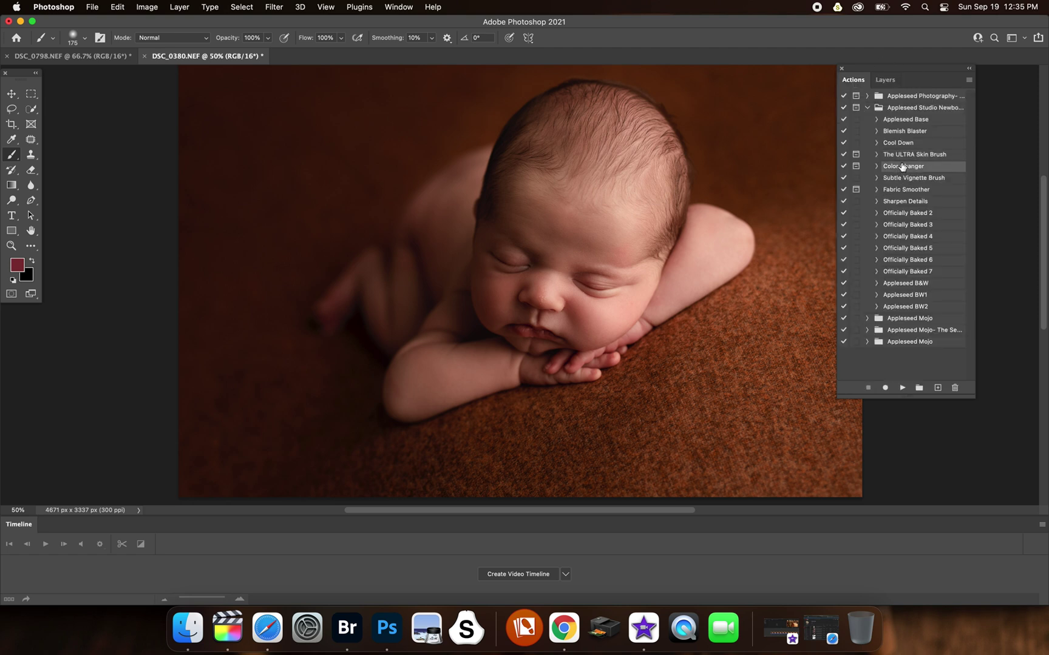
key("super+minus")
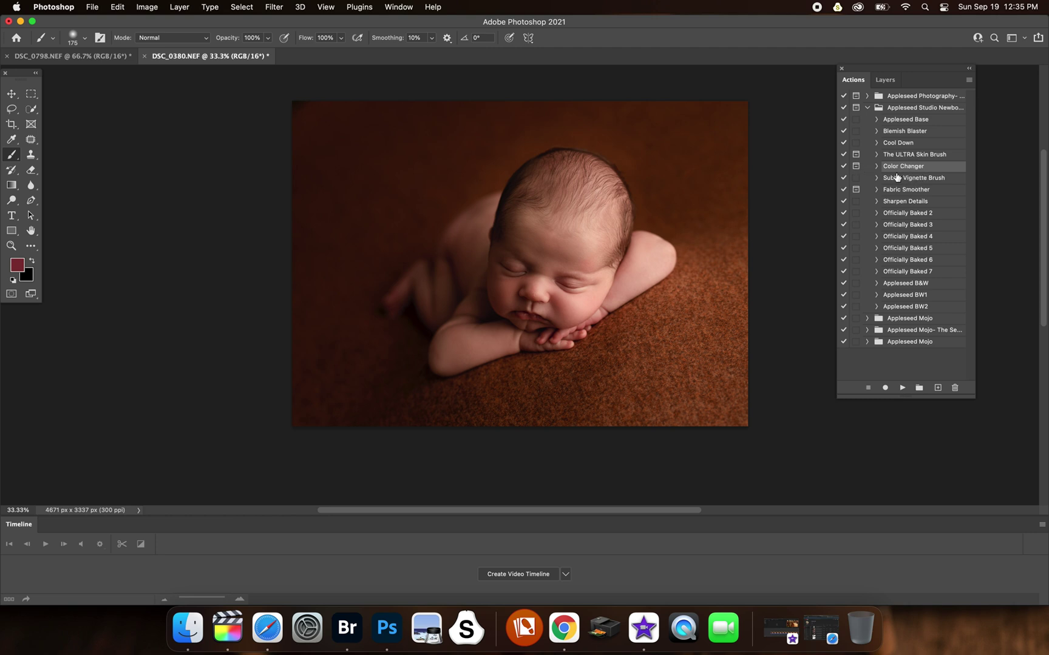
left_click(905, 180)
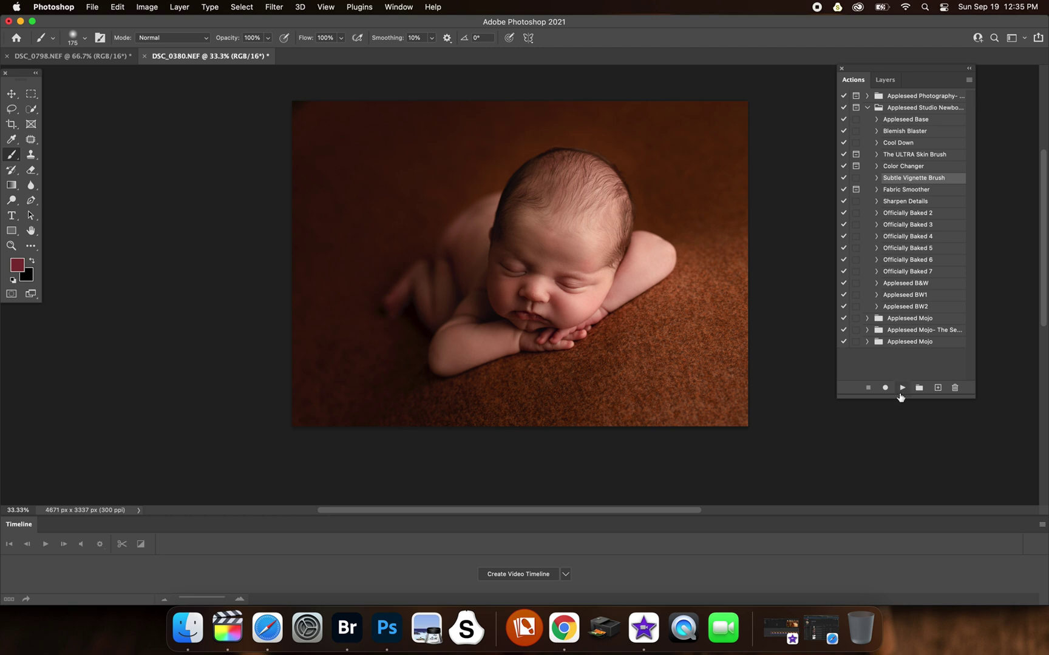
left_click(901, 389)
key("bracketright")
key("bracketright")
key("bracketright")
key("bracketright")
key("bracketright")
key("bracketright")
key("bracketright")
key("bracketright")
key("bracketright")
key("bracketright")
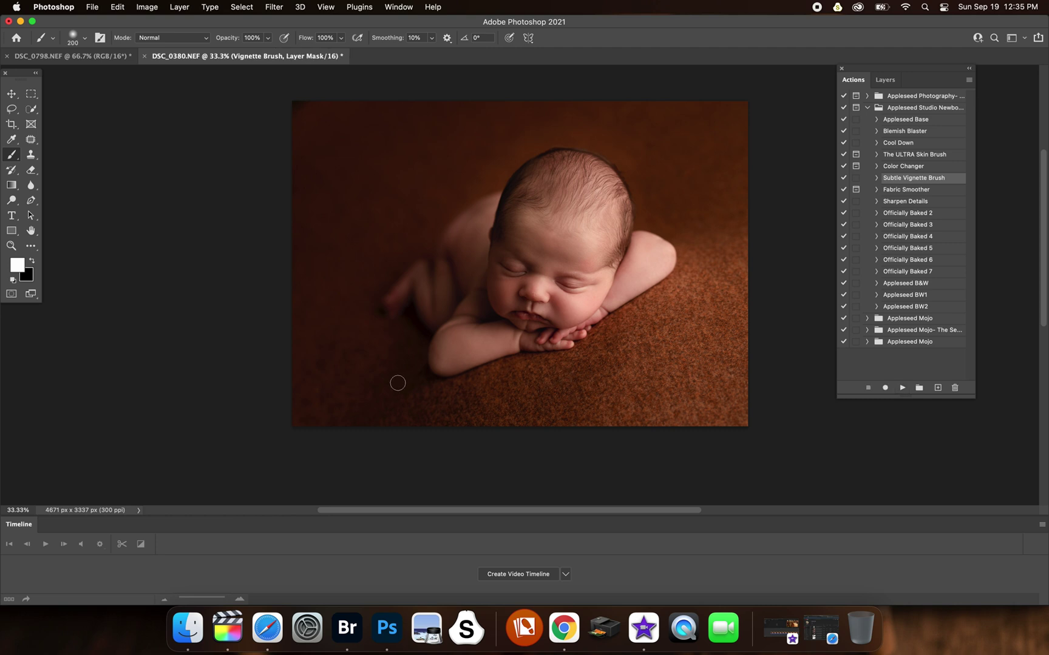
mouse_move(365, 363)
left_mouse_down()
mouse_move(368, 425)
mouse_move(359, 399)
mouse_move(298, 330)
mouse_move(327, 401)
mouse_move(322, 310)
mouse_move(331, 410)
mouse_move(338, 243)
mouse_move(396, 179)
mouse_move(376, 193)
mouse_move(432, 86)
mouse_move(288, 210)
mouse_move(339, 73)
mouse_move(377, 70)
mouse_move(349, 203)
mouse_move(408, 150)
mouse_move(388, 193)
mouse_move(454, 131)
mouse_move(430, 164)
mouse_move(481, 108)
mouse_move(627, 70)
mouse_move(523, 95)
mouse_move(630, 89)
mouse_move(681, 137)
mouse_move(652, 105)
mouse_move(698, 121)
mouse_move(741, 179)
mouse_move(734, 189)
mouse_move(608, 104)
mouse_move(657, 124)
mouse_move(532, 123)
mouse_move(452, 149)
mouse_move(372, 156)
mouse_move(296, 129)
mouse_move(327, 347)
mouse_move(435, 437)
mouse_move(417, 418)
mouse_move(497, 423)
left_mouse_up()
left_click(883, 80)
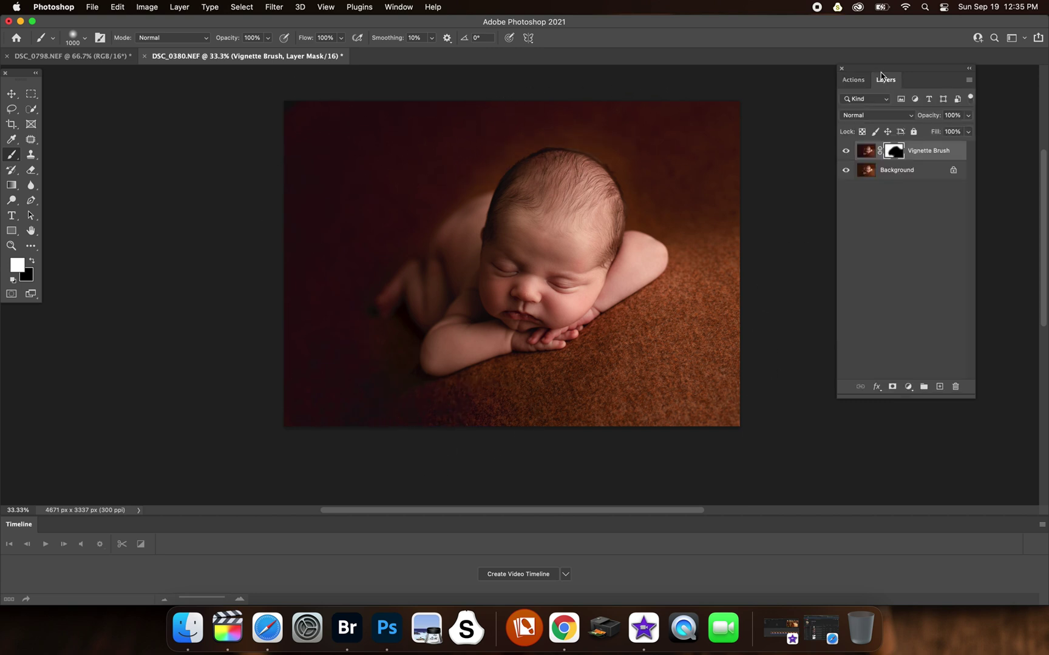
left_click(845, 149)
left_click(844, 150)
left_click(845, 149)
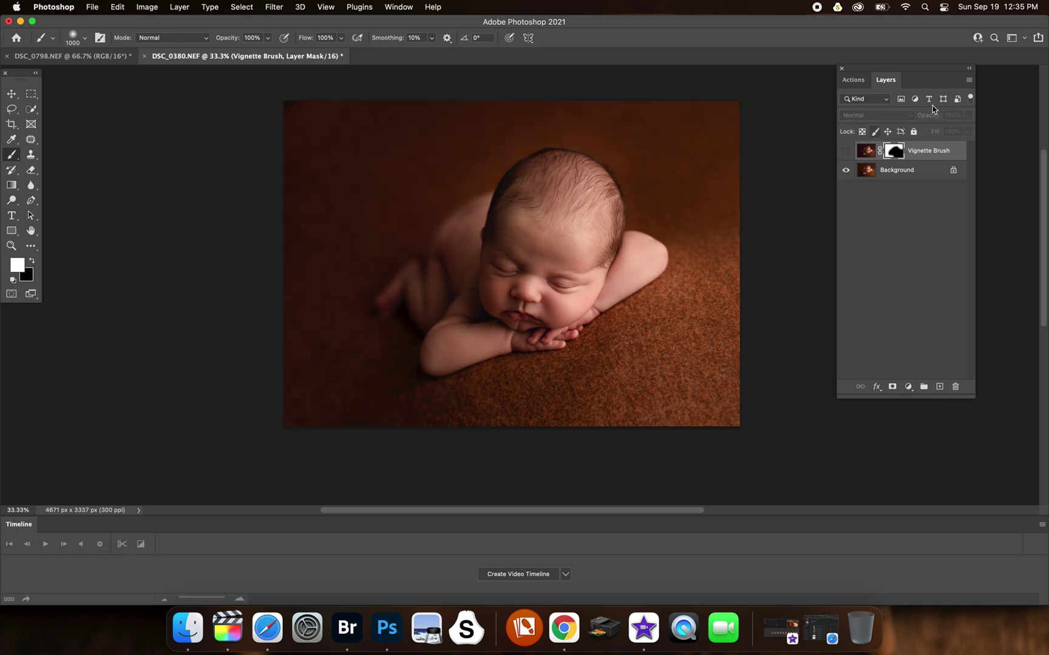
left_click(965, 80)
left_click(852, 436)
key("Return")
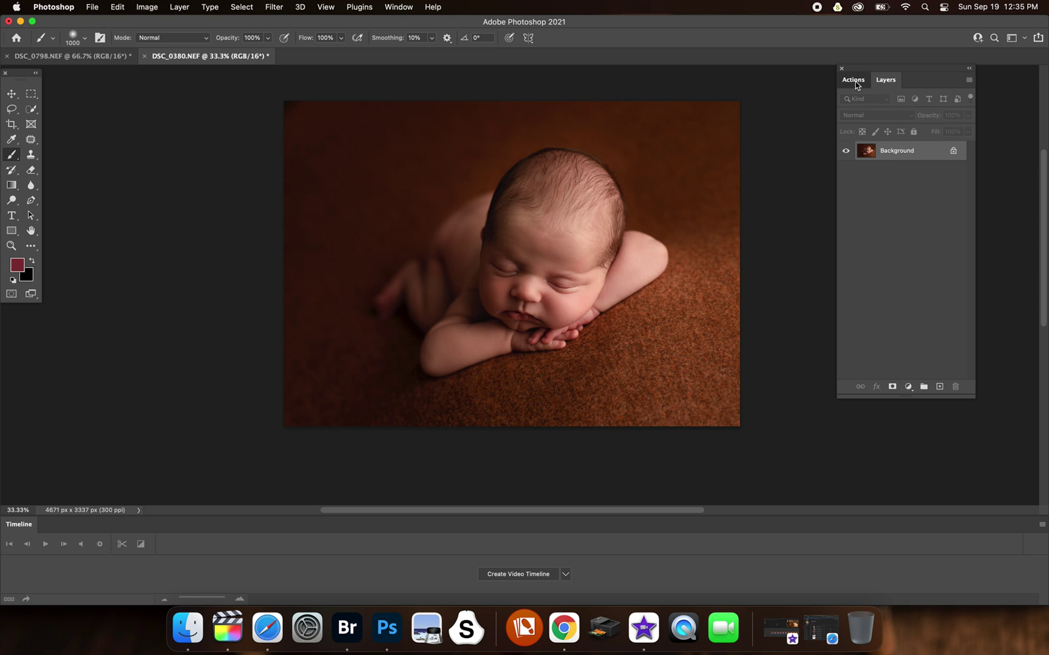
- Run Fabric Smoother, continuing past the unavailable filter and applying its blur
left_click(853, 81)
left_click(909, 192)
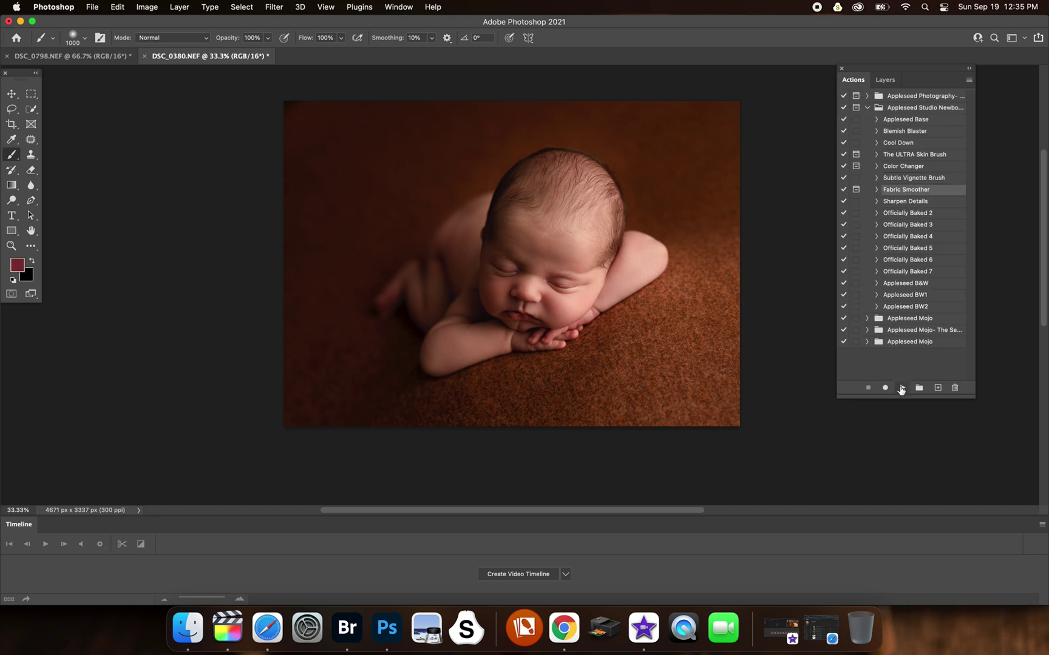
left_click(902, 388)
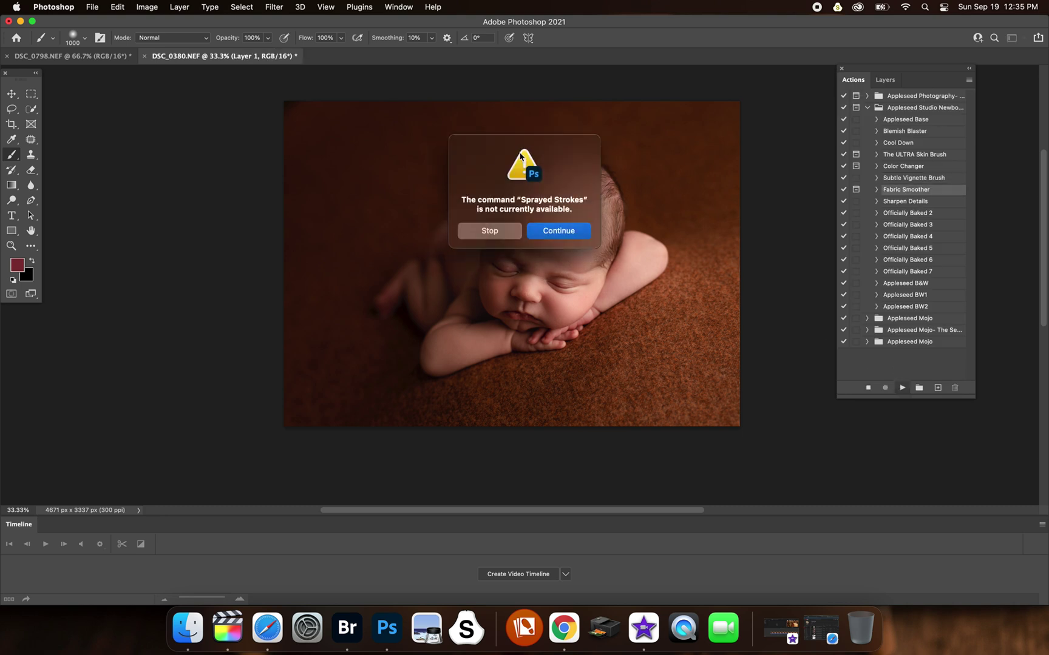
left_click(539, 235)
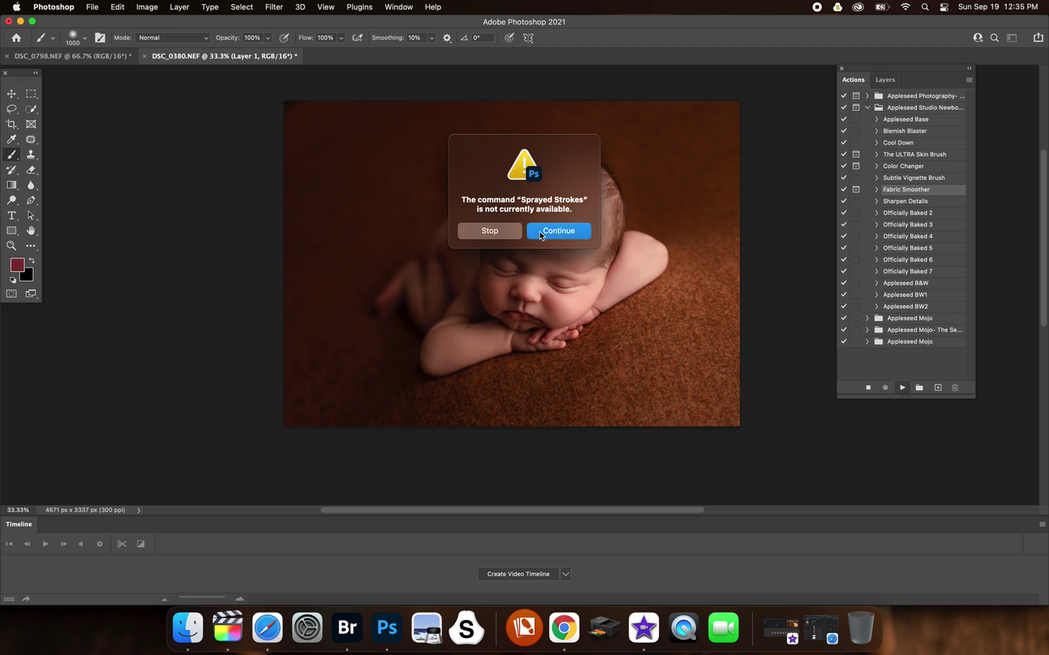
left_click(582, 171)
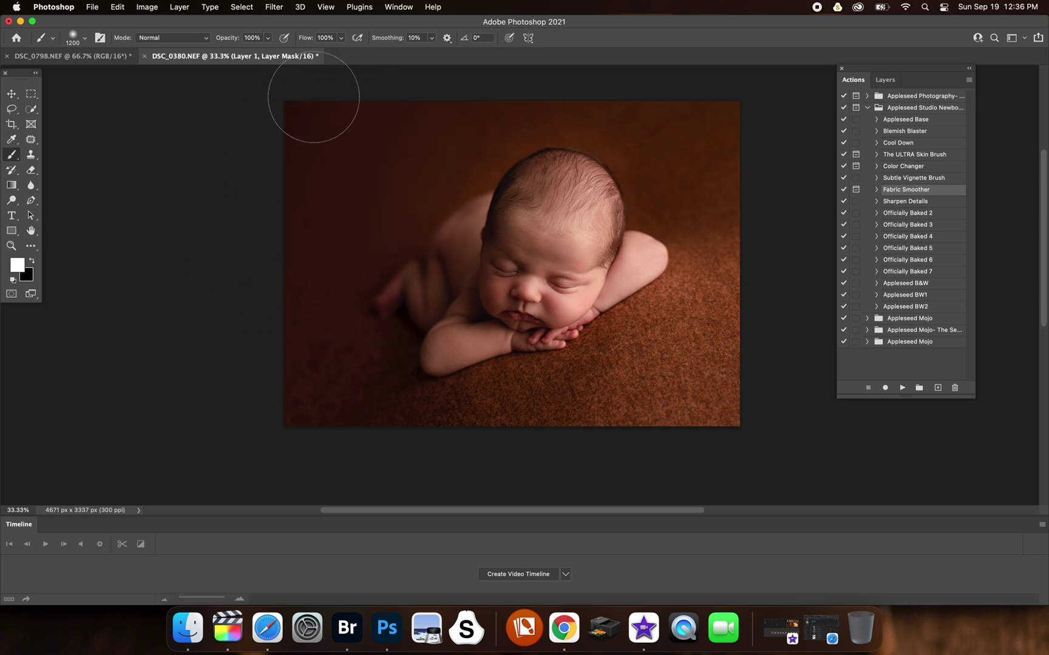
- Paint smoothing along the lower-left, lower-right and right of the head, erasing the patch beside the head
mouse_move(292, 397)
left_mouse_down()
mouse_move(331, 360)
mouse_move(320, 327)
mouse_move(331, 360)
mouse_move(480, 430)
mouse_move(368, 431)
left_mouse_up()
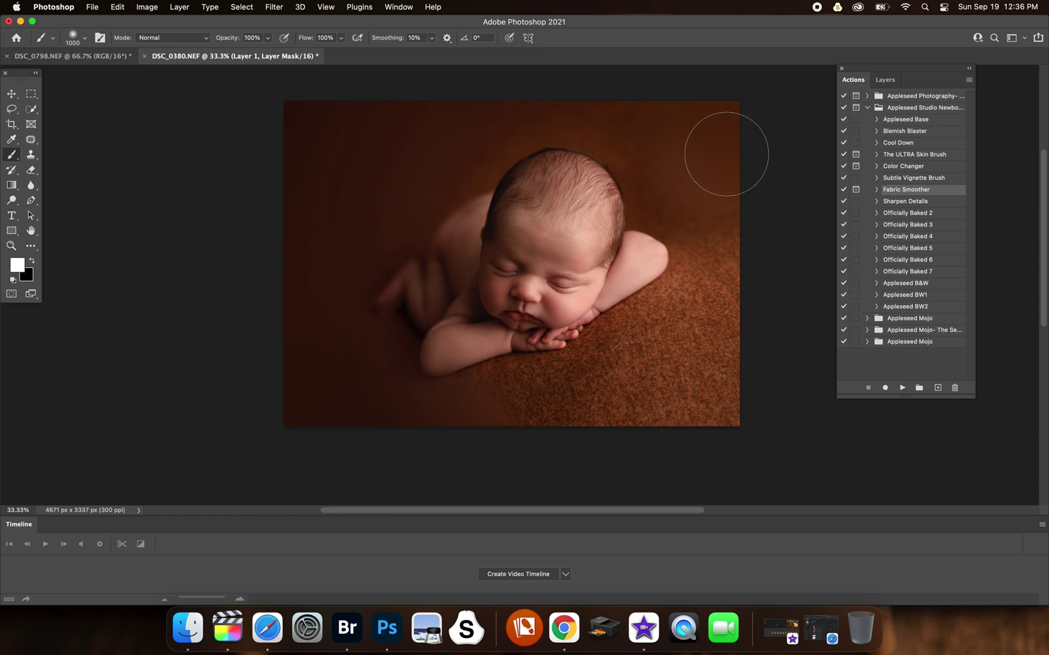
key("bracketleft")
key("bracketleft")
key("bracketleft")
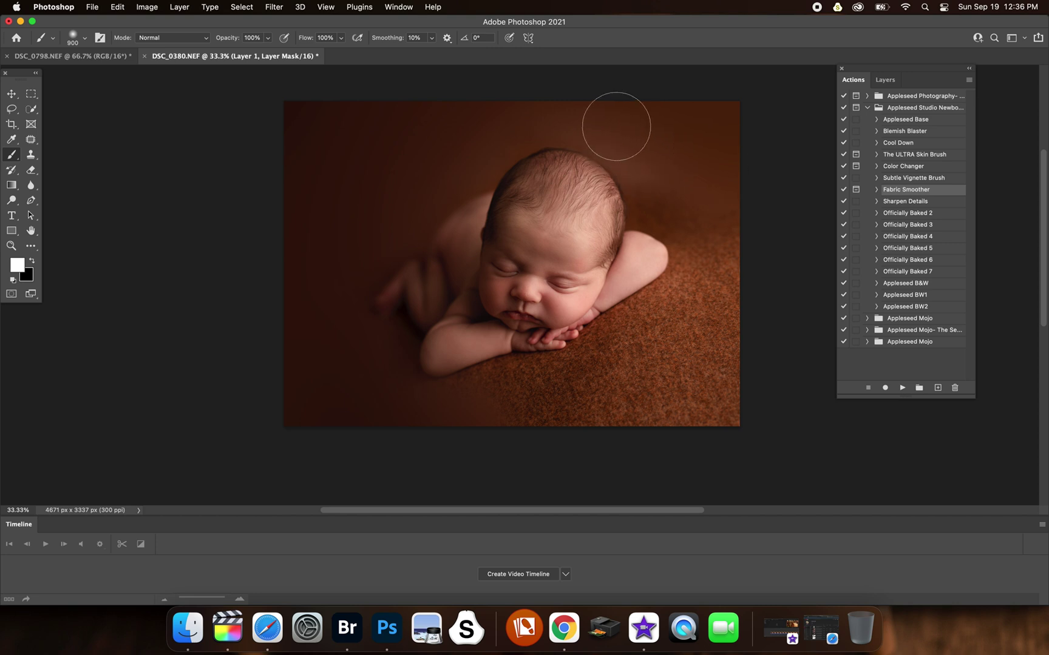
left_click_drag(615, 117, 617, 142)
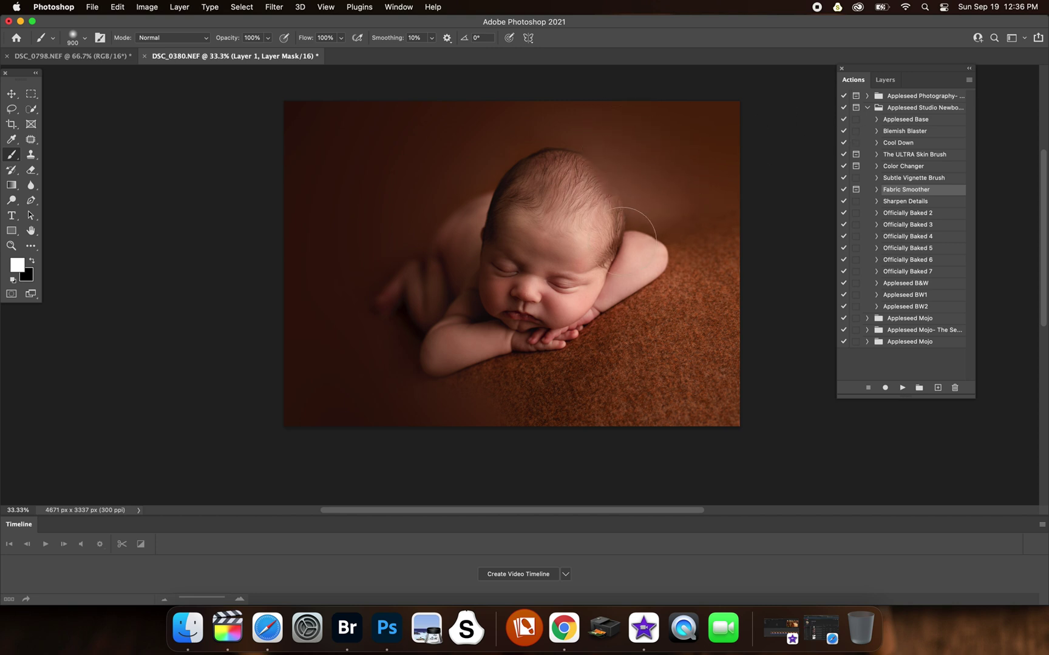
left_click(31, 169)
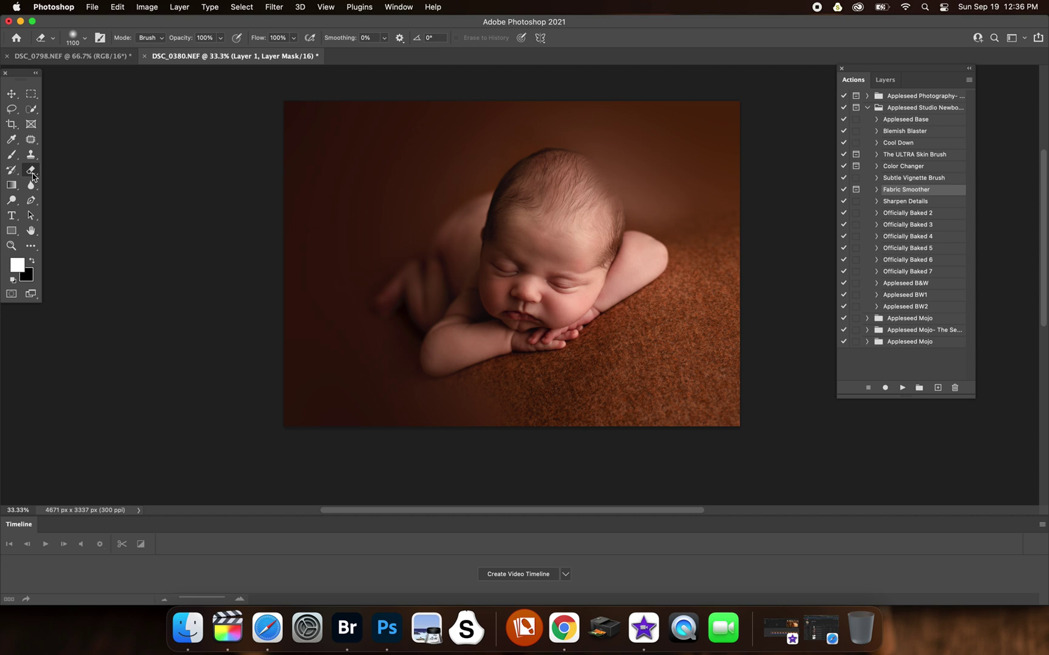
left_click_drag(537, 194, 627, 168)
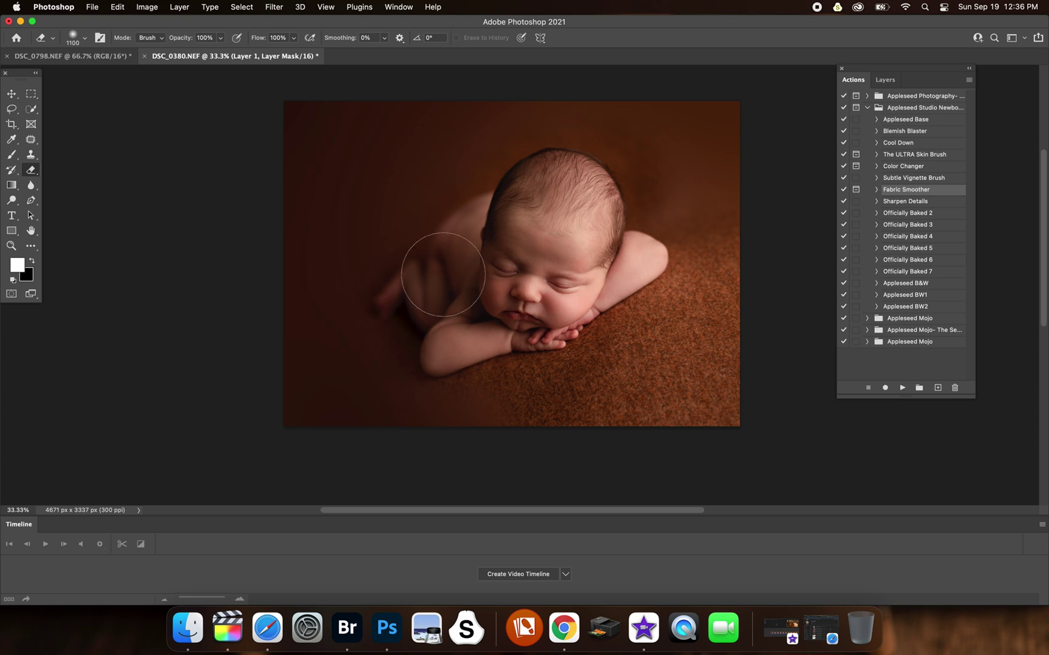
left_click(13, 159)
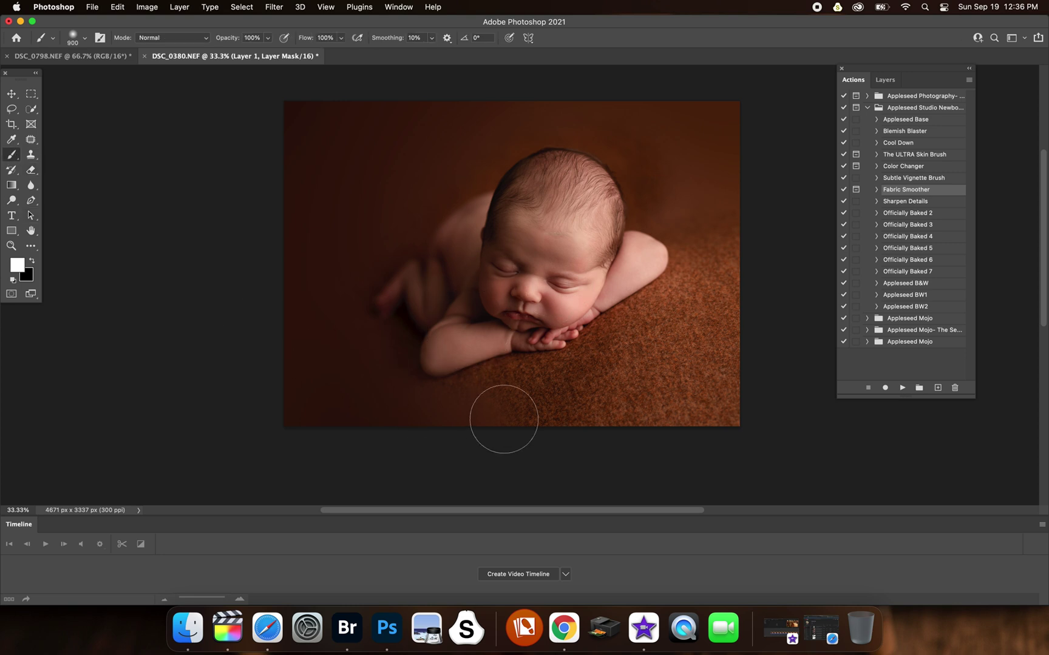
mouse_move(556, 414)
left_mouse_down()
mouse_move(642, 395)
mouse_move(638, 405)
mouse_move(680, 412)
mouse_move(731, 335)
mouse_move(714, 210)
left_mouse_up()
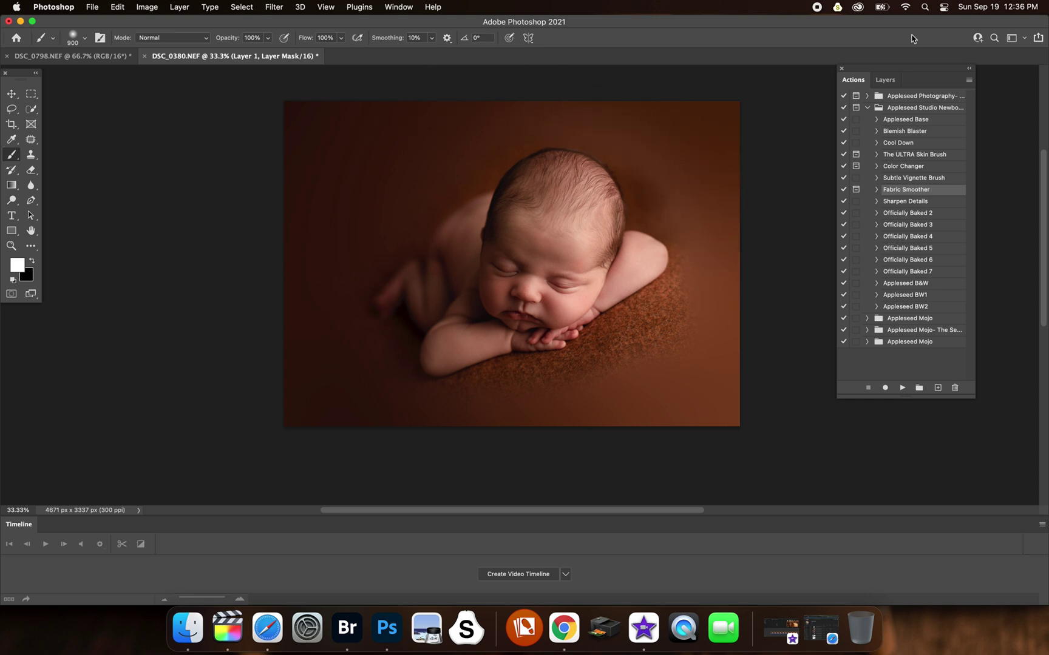
- Set the smoothing layer to 30% opacity and flatten it into the background
left_click(885, 82)
left_click(946, 114)
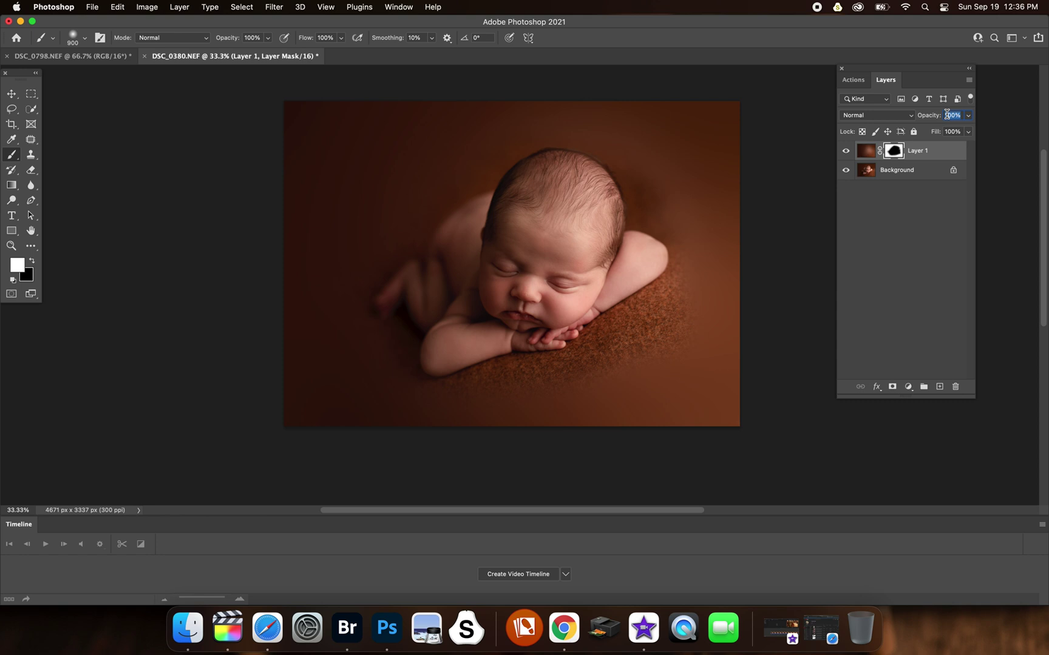
type("3030")
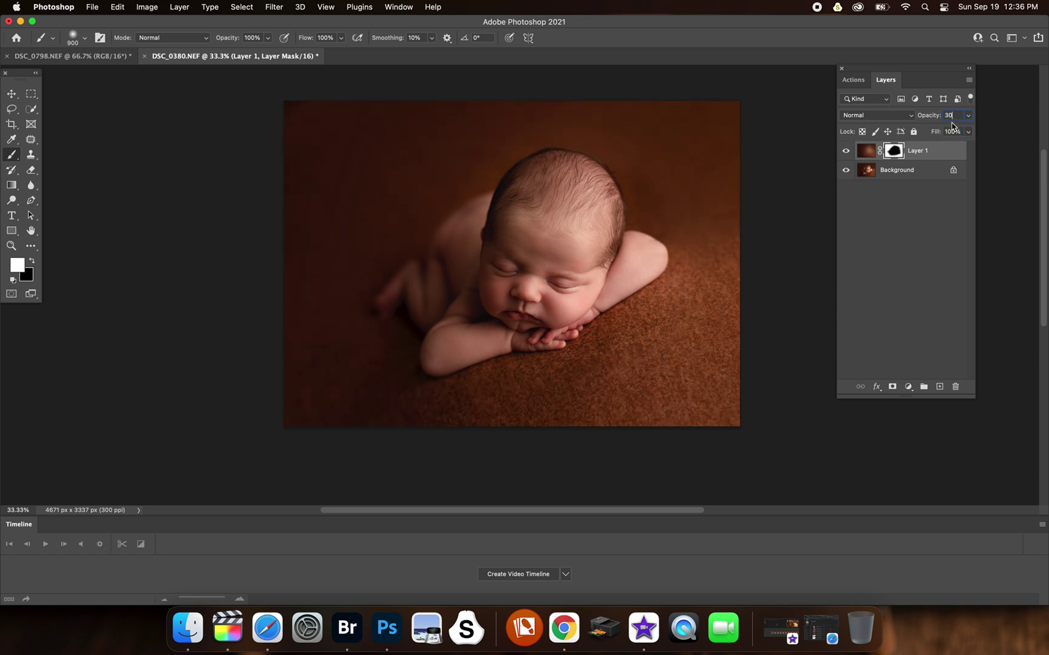
key("super+e")
- Zoom in and paint the Sharpen The Details mask onto the baby with a smaller brush
left_click(852, 83)
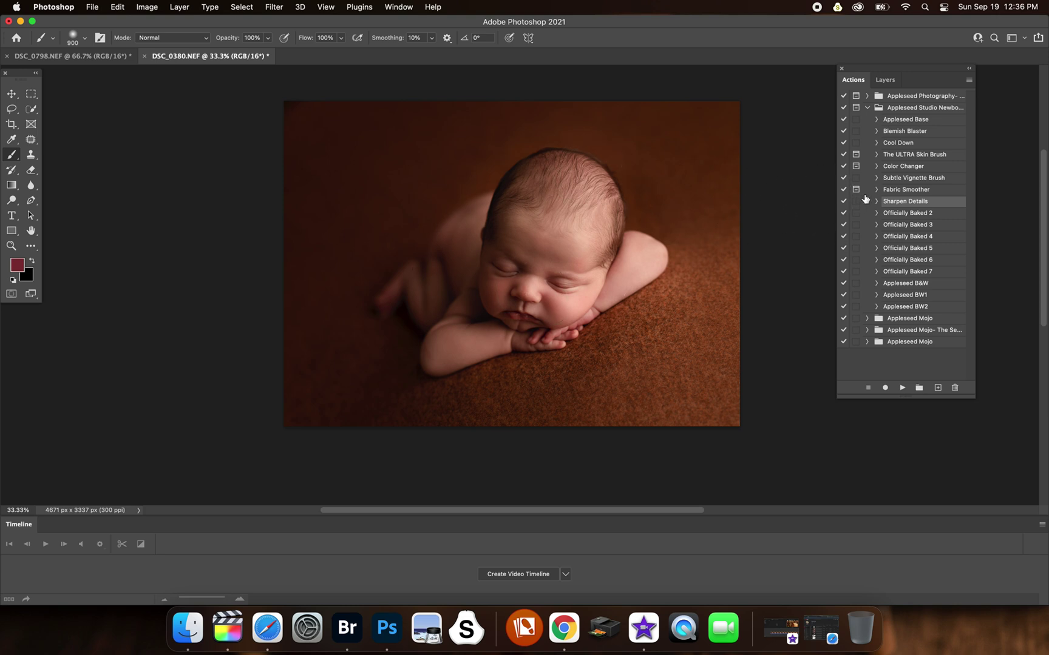
key("super+plus")
key("super+plus")
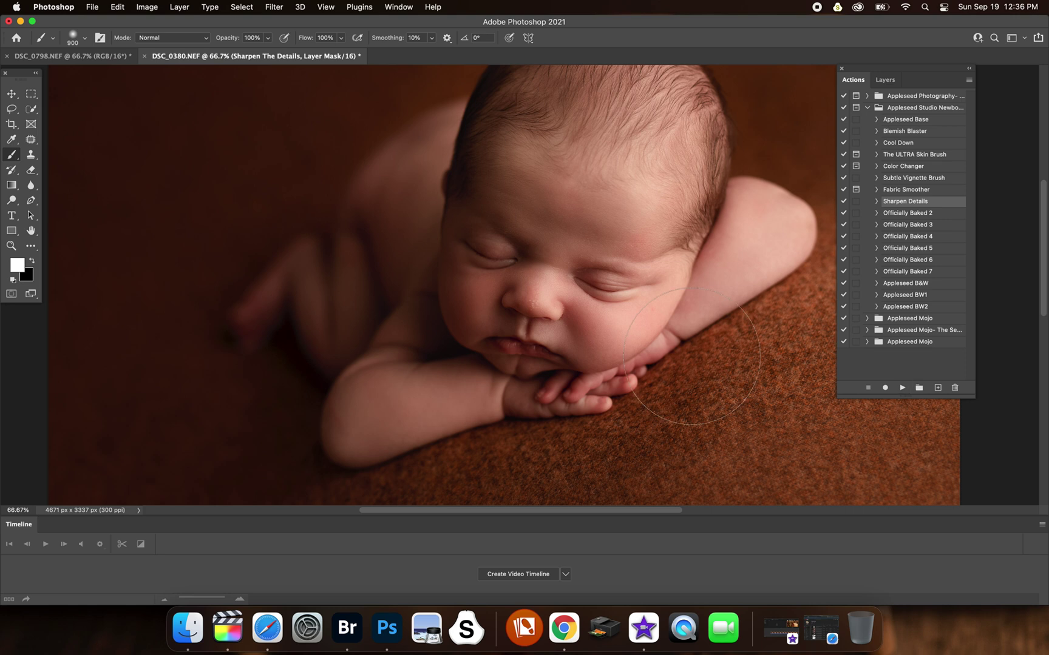
key("bracketleft")
key("bracketleft")
key("bracketleft")
key("bracketleft")
key("bracketleft")
key("bracketleft")
key("bracketleft")
key("bracketleft")
key("bracketleft")
key("bracketleft")
key("bracketleft")
key("bracketleft")
key("bracketleft")
left_click(885, 80)
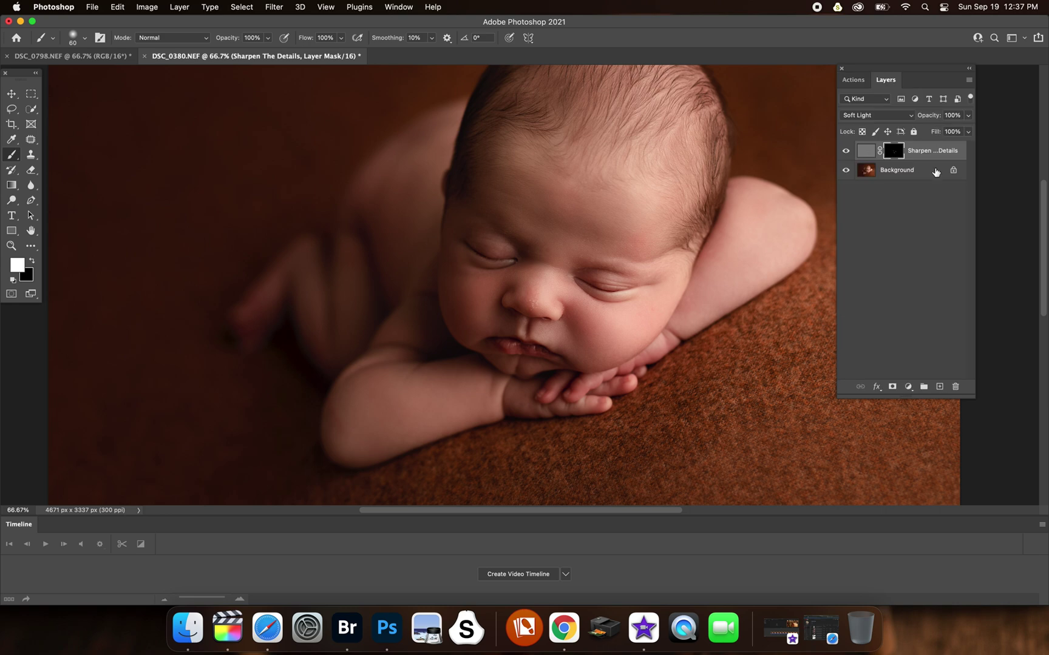
left_click(853, 79)
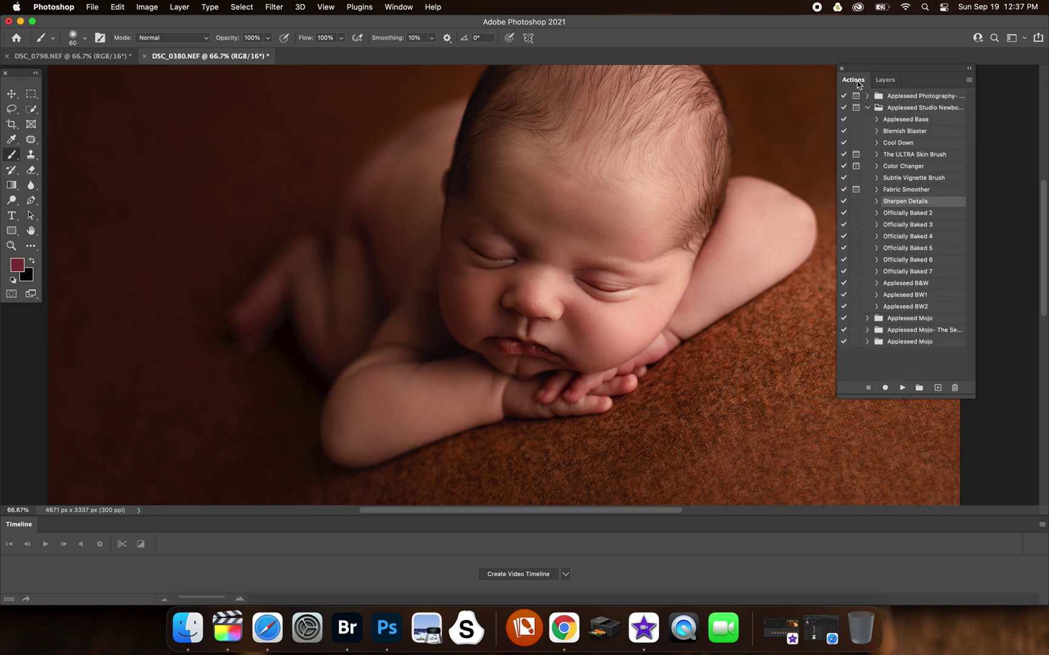
key("super+minus")
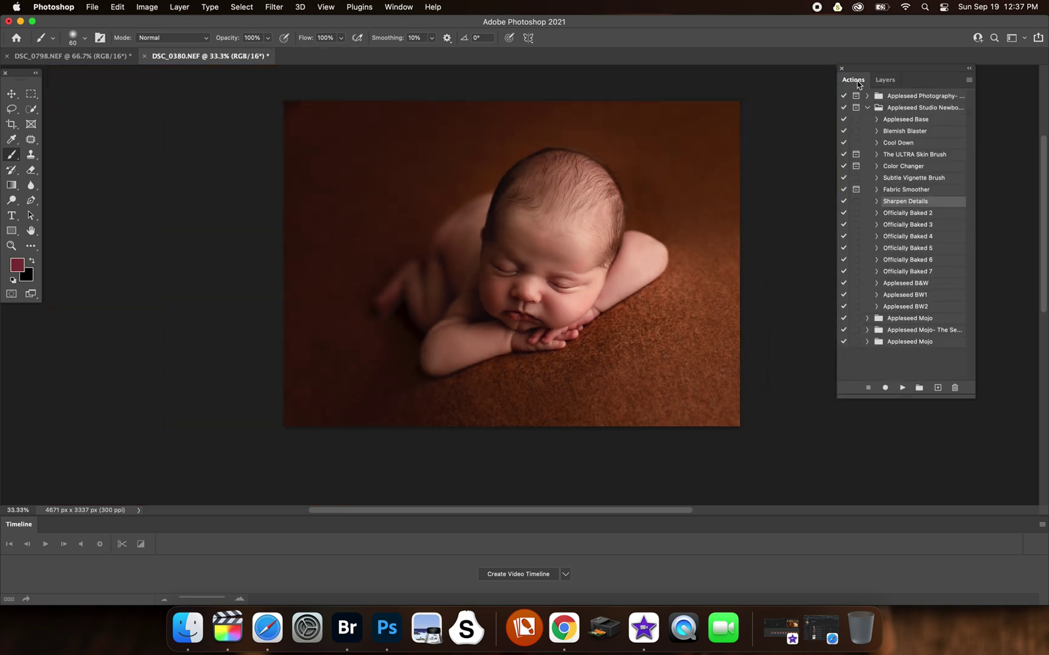
left_click(921, 216)
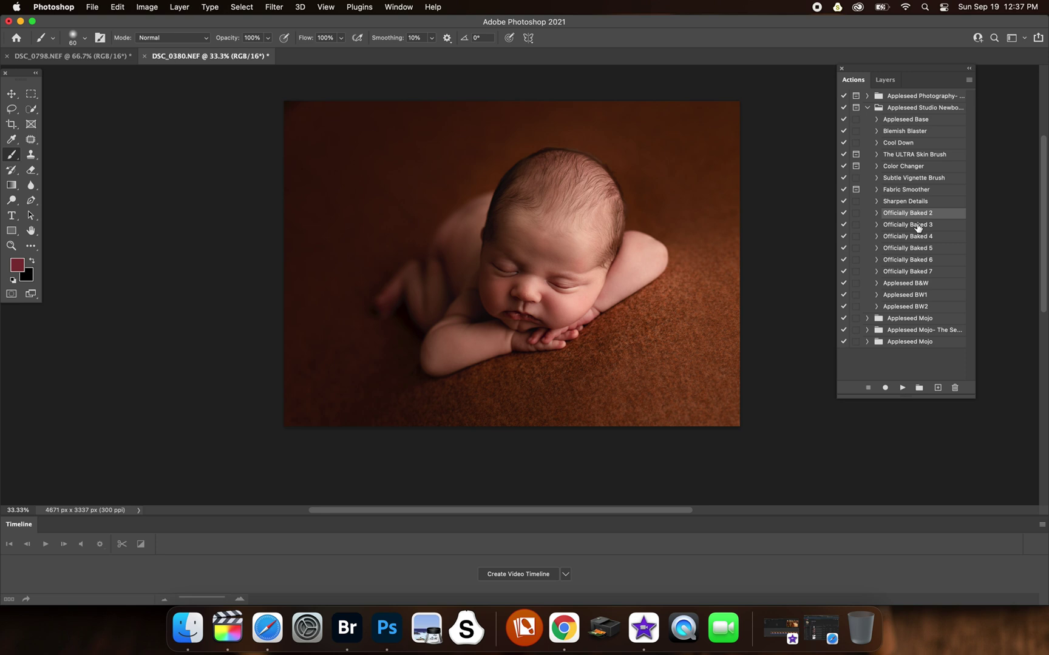
left_click(867, 98)
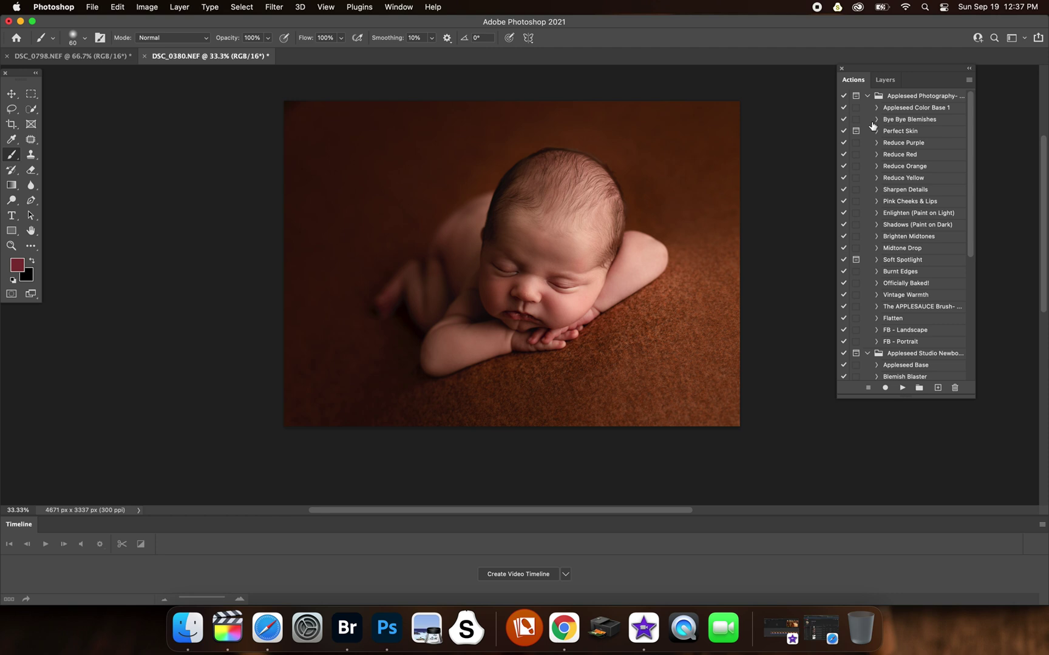
left_click(885, 81)
left_click(853, 80)
left_click(867, 97)
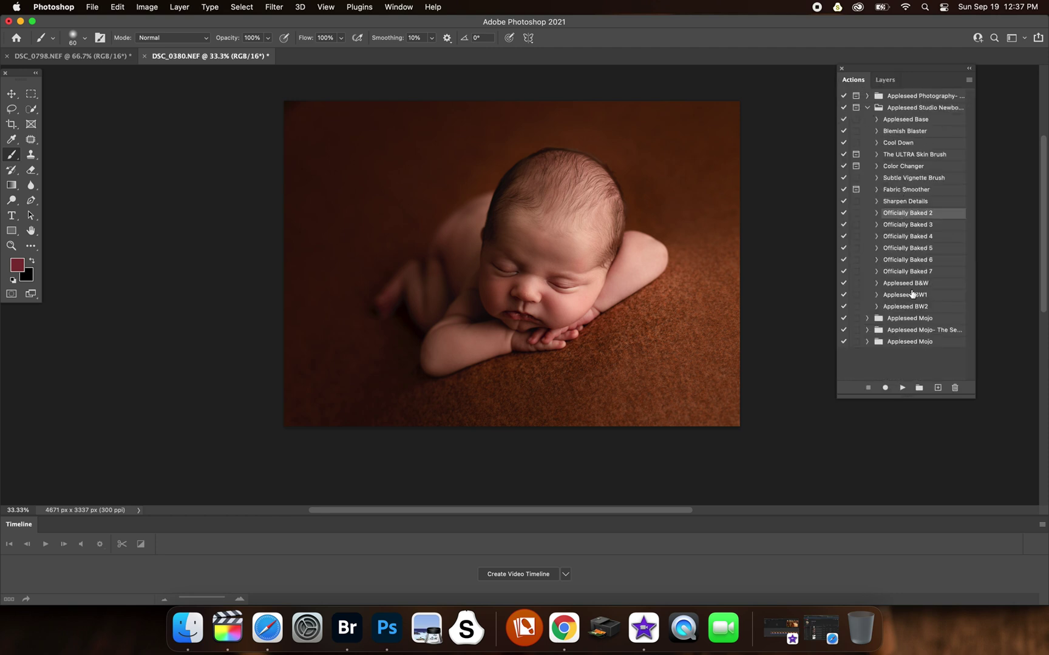
left_click(910, 225)
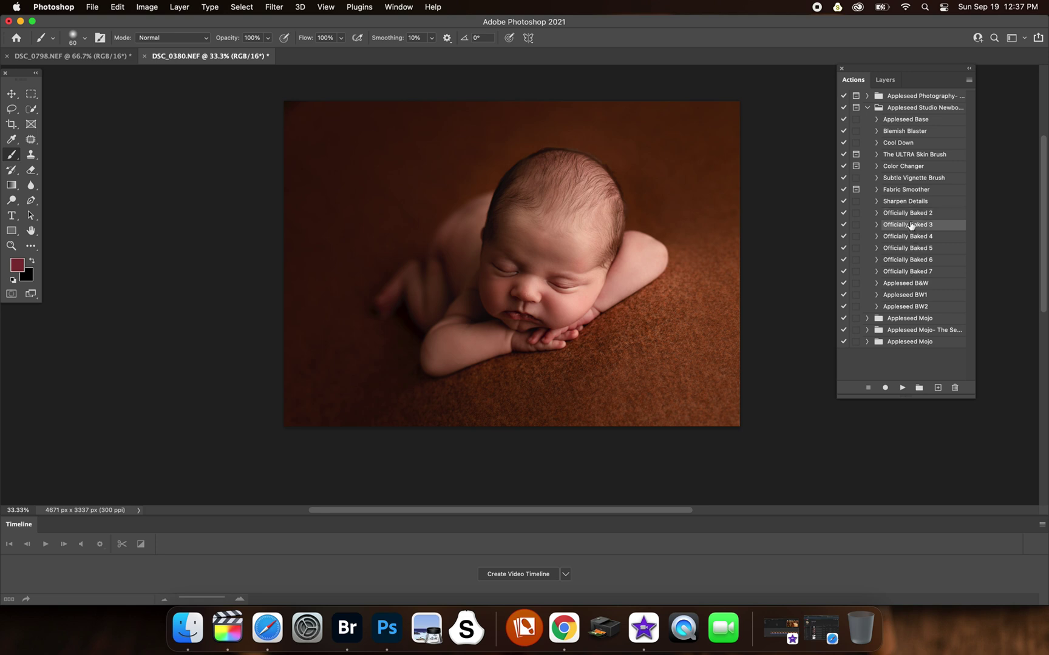
left_click(908, 214)
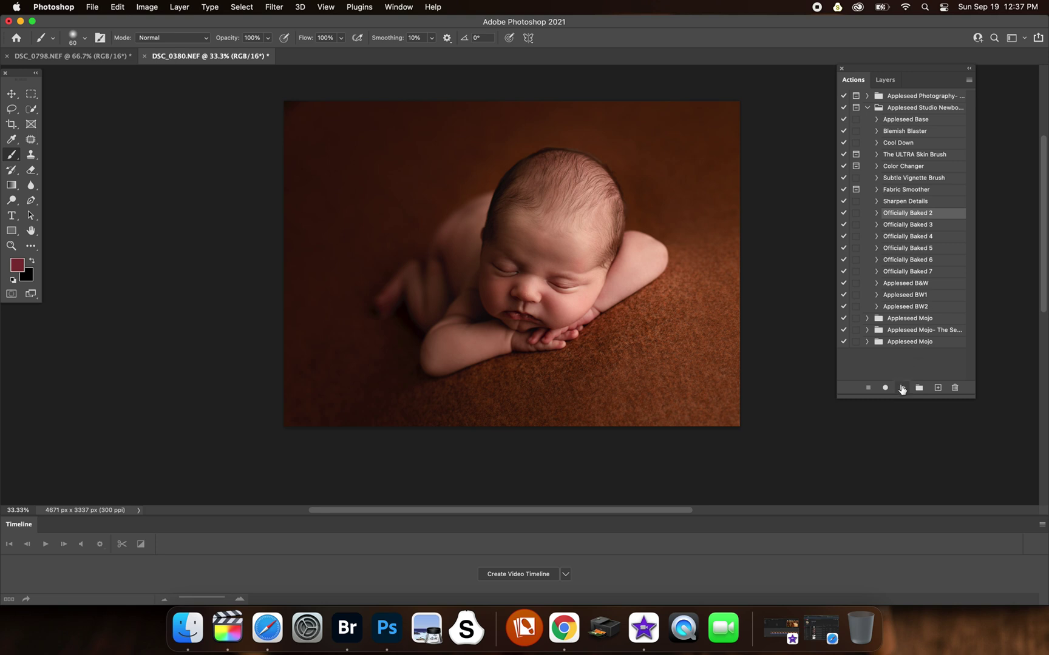
left_click(902, 388)
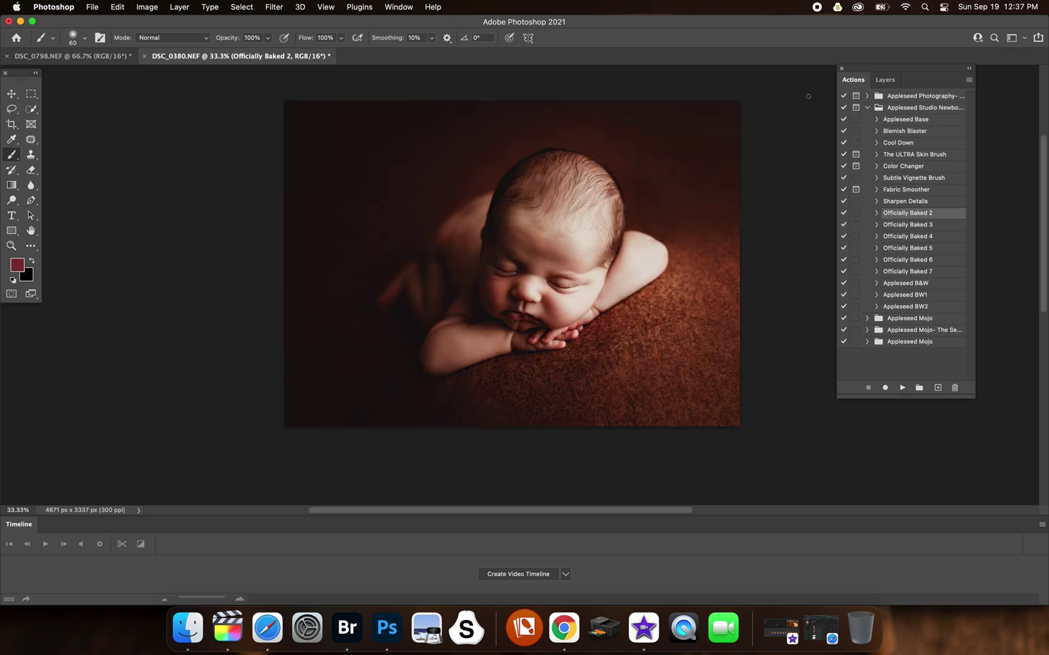
left_click(892, 81)
left_click(846, 151)
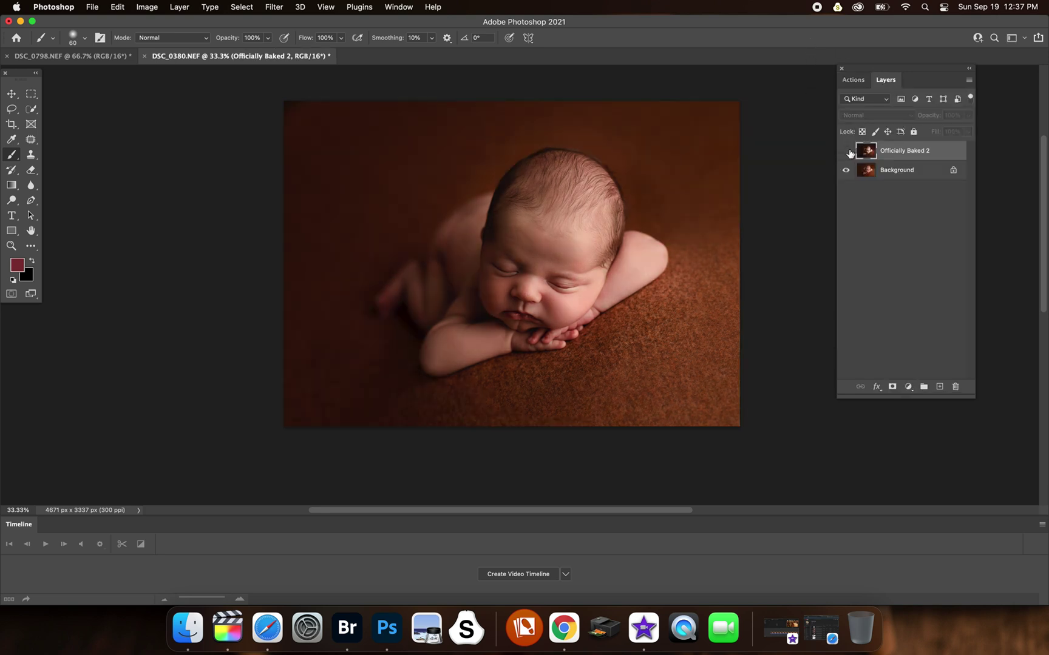
left_click(845, 151)
left_click(950, 115)
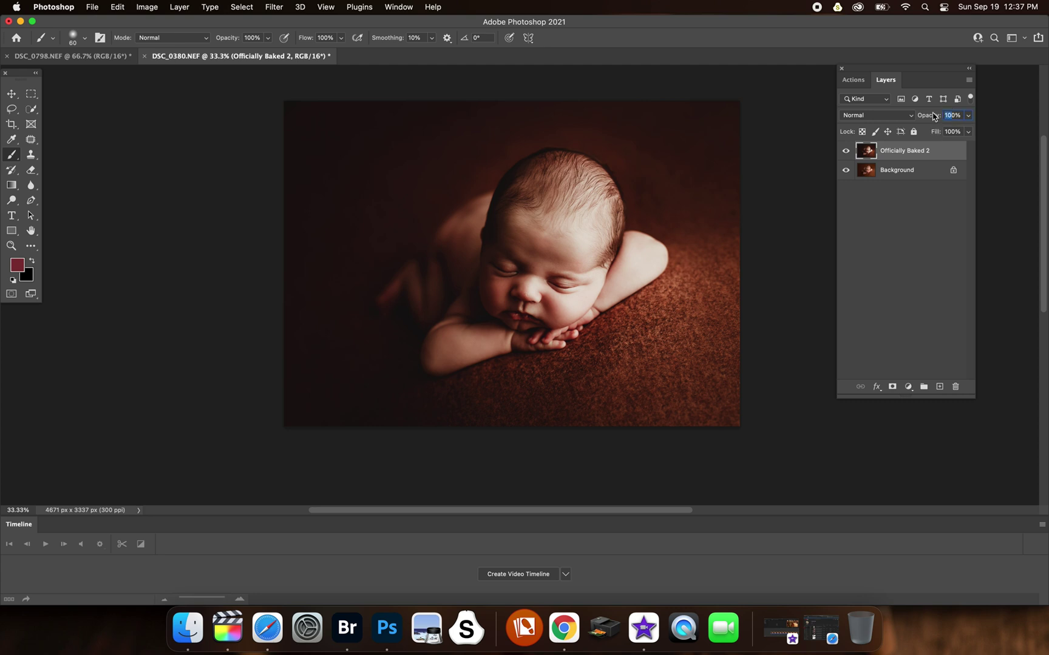
type("0")
type("4")
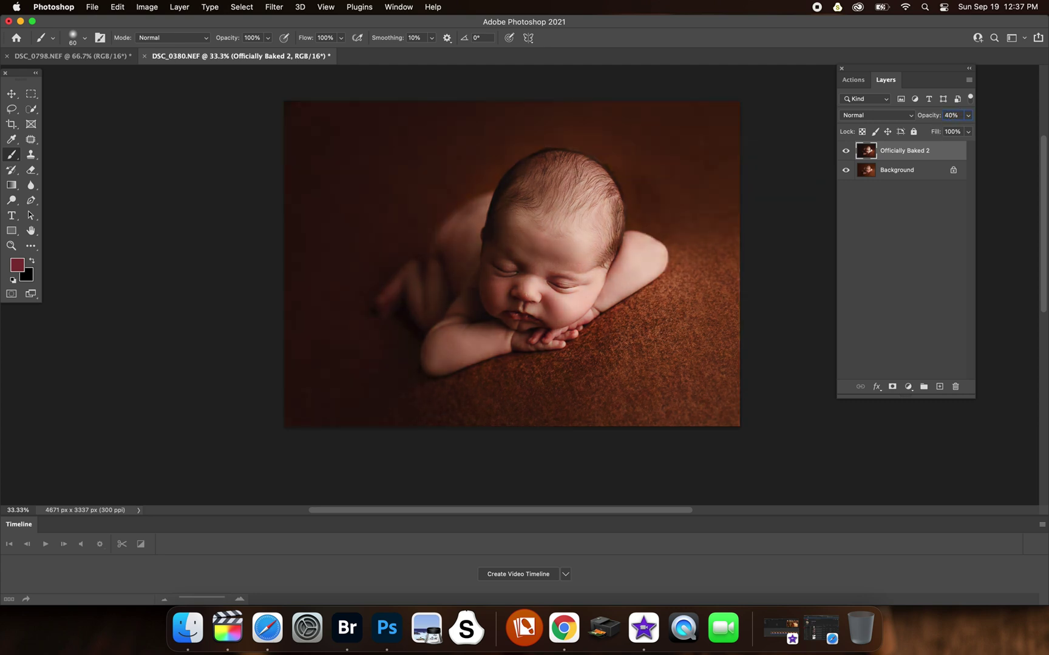
key("BackSpace")
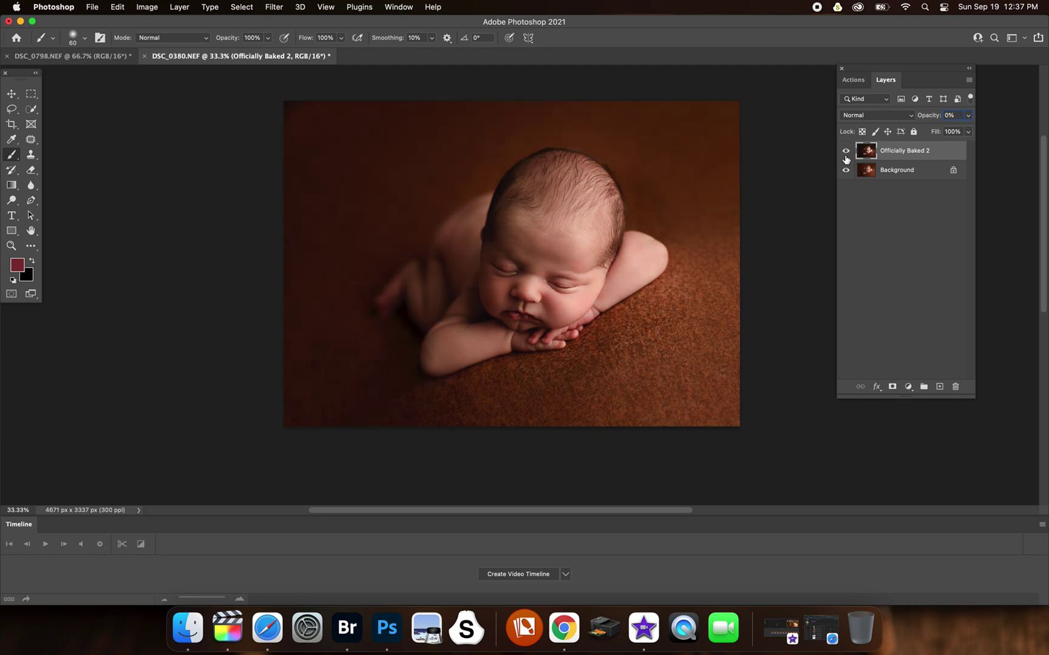
left_click(968, 80)
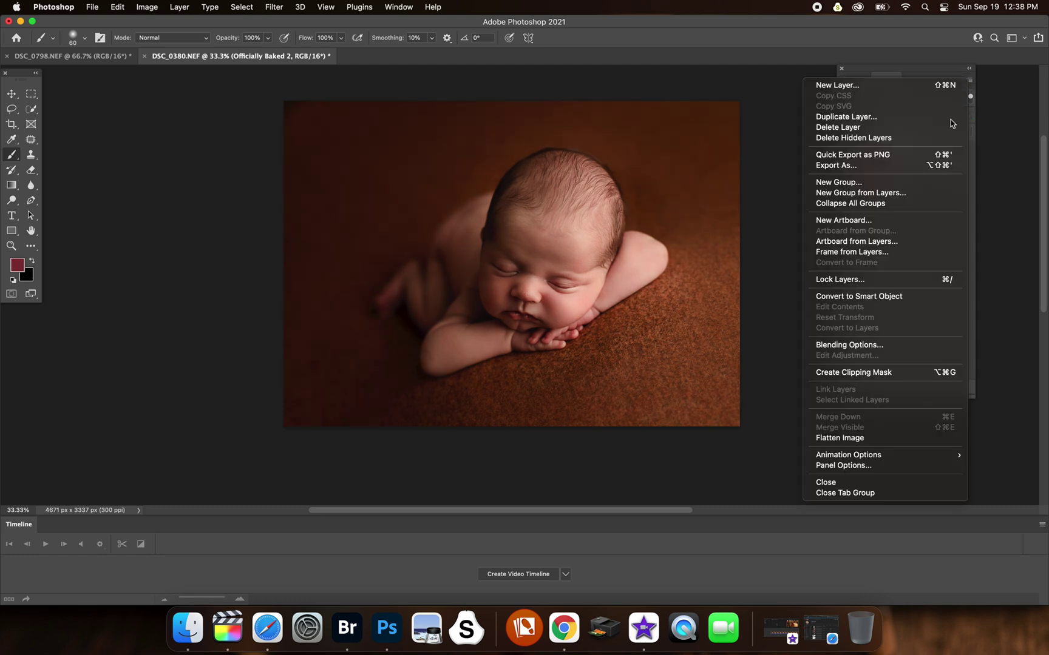
left_click(880, 437)
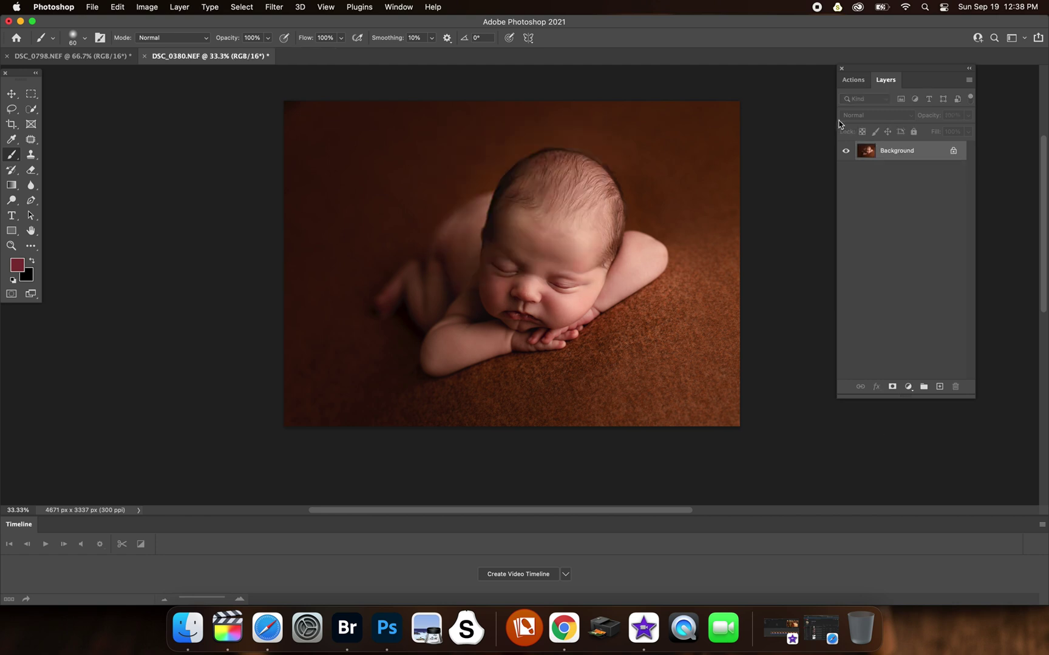
left_click(858, 84)
left_click(910, 225)
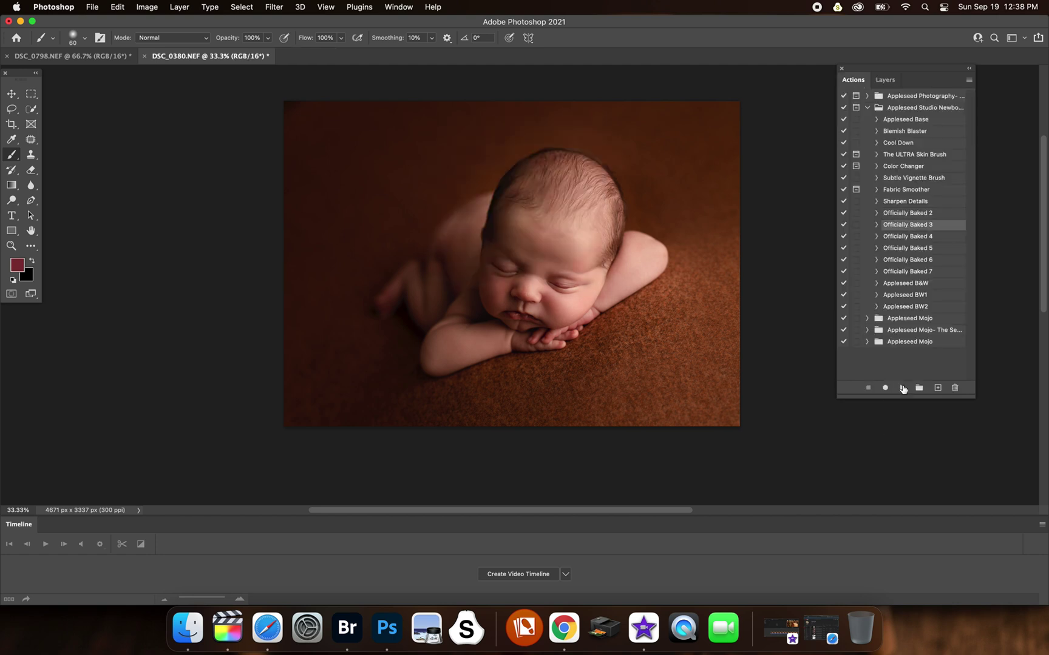
left_click(903, 387)
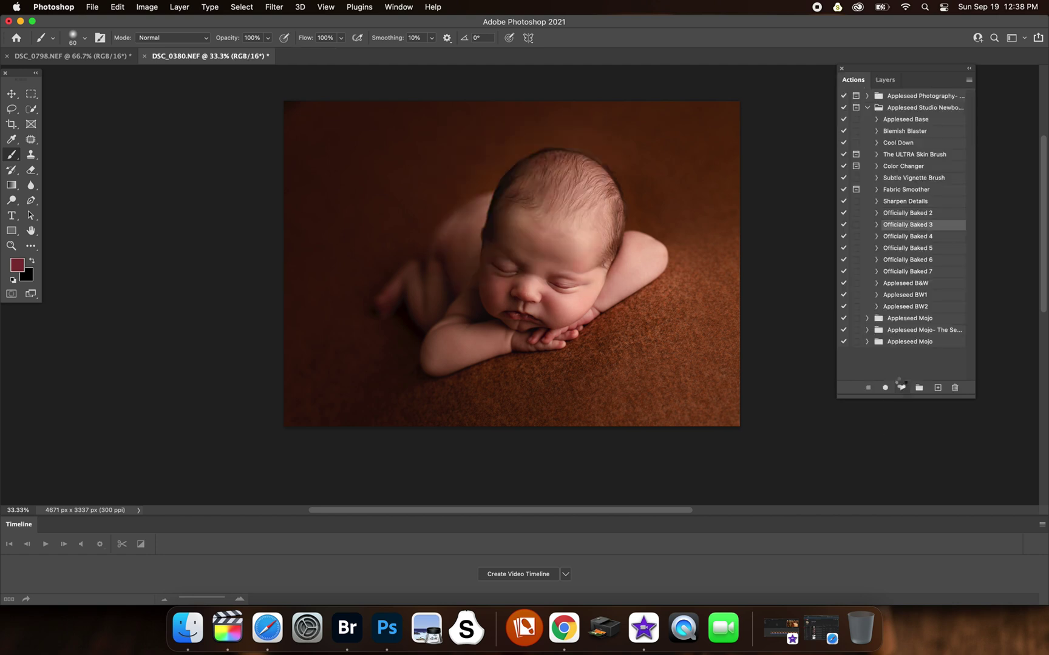
left_click(887, 79)
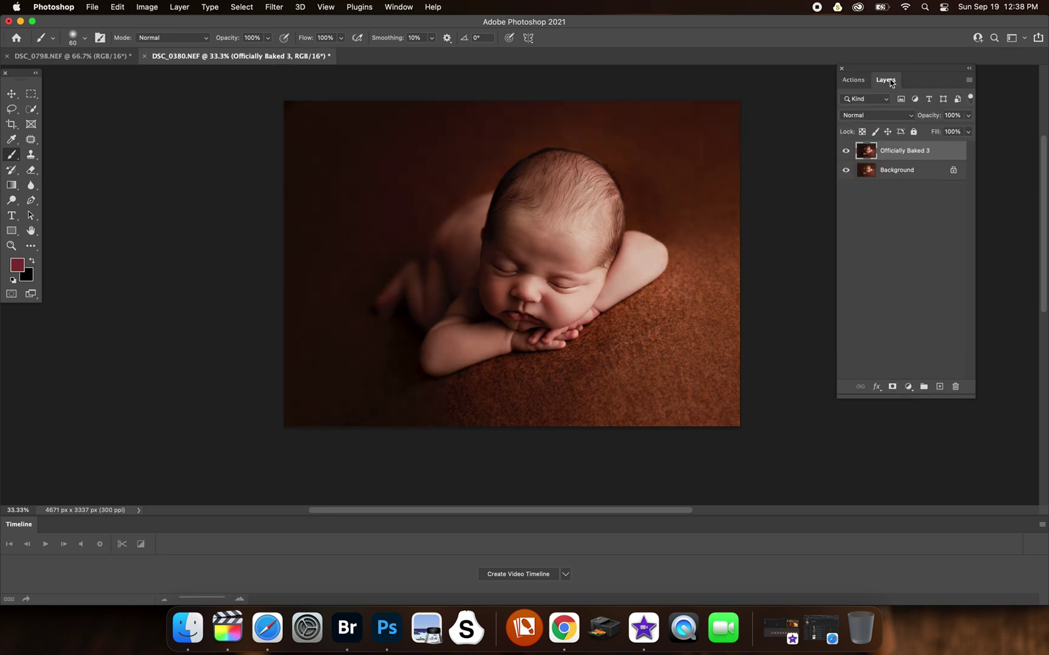
left_click(846, 151)
left_click(846, 151)
left_click(845, 151)
left_click(846, 151)
double_click(951, 116)
type("40")
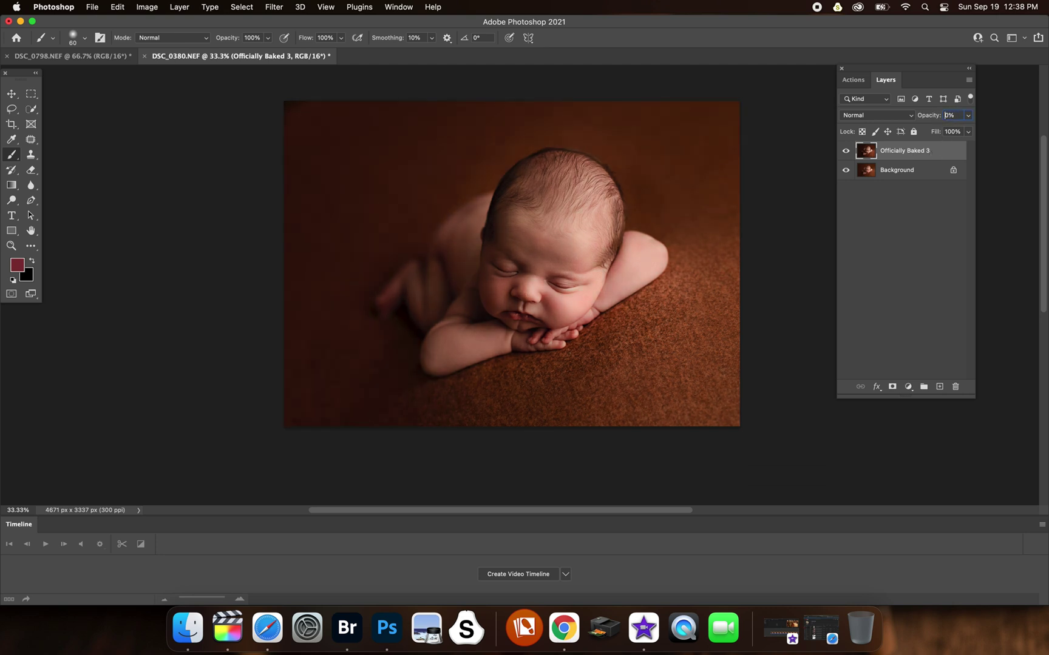
left_click(846, 151)
left_click(969, 81)
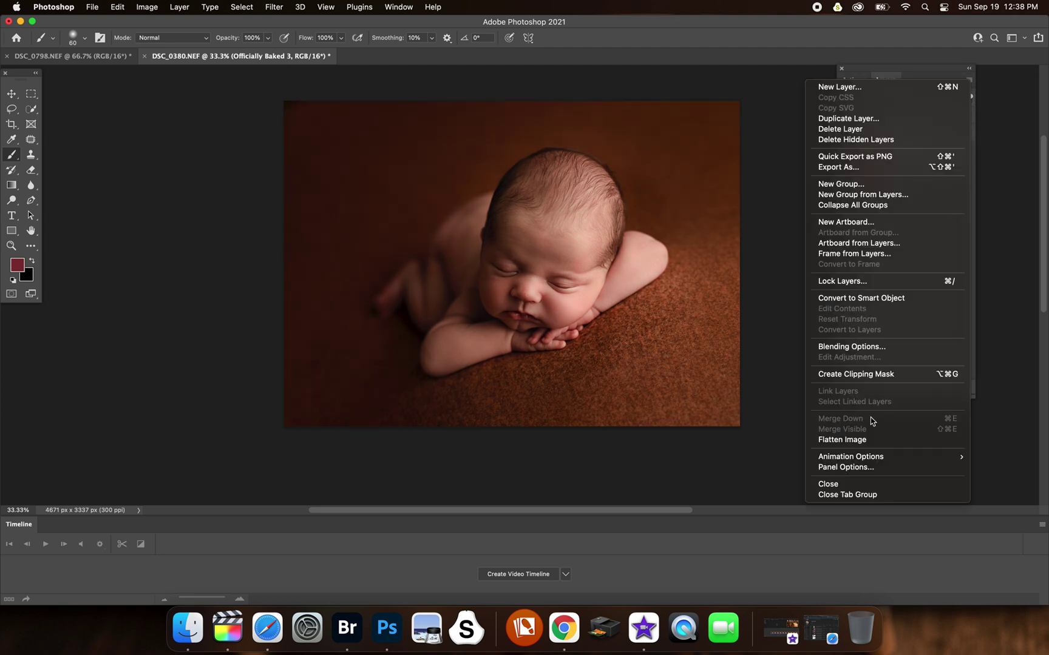
left_click(862, 439)
key("Return")
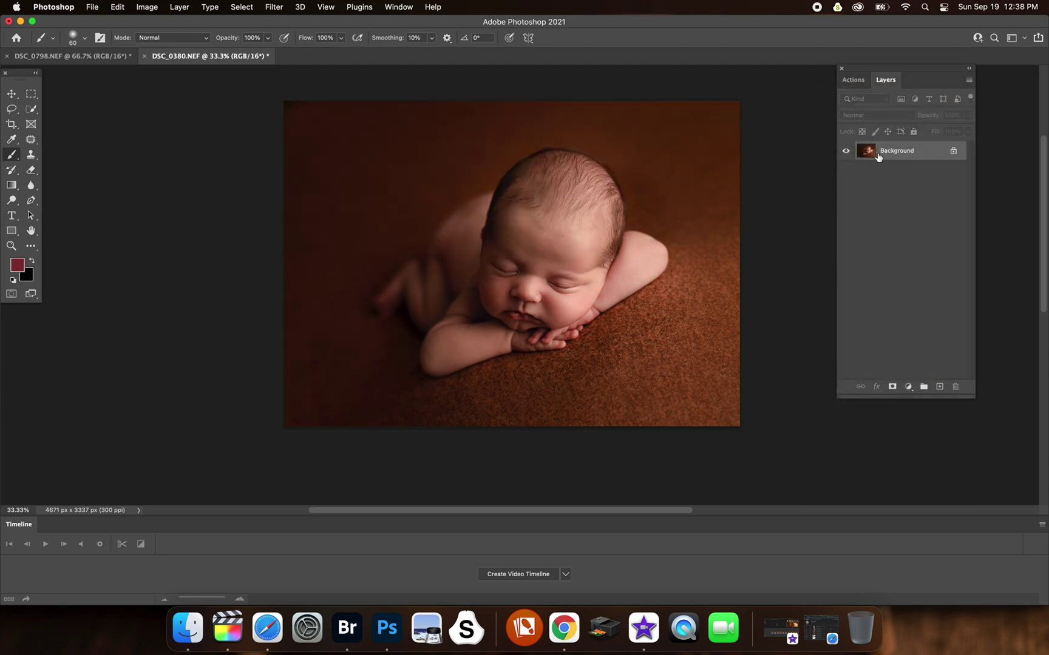
left_click(853, 80)
left_click(899, 236)
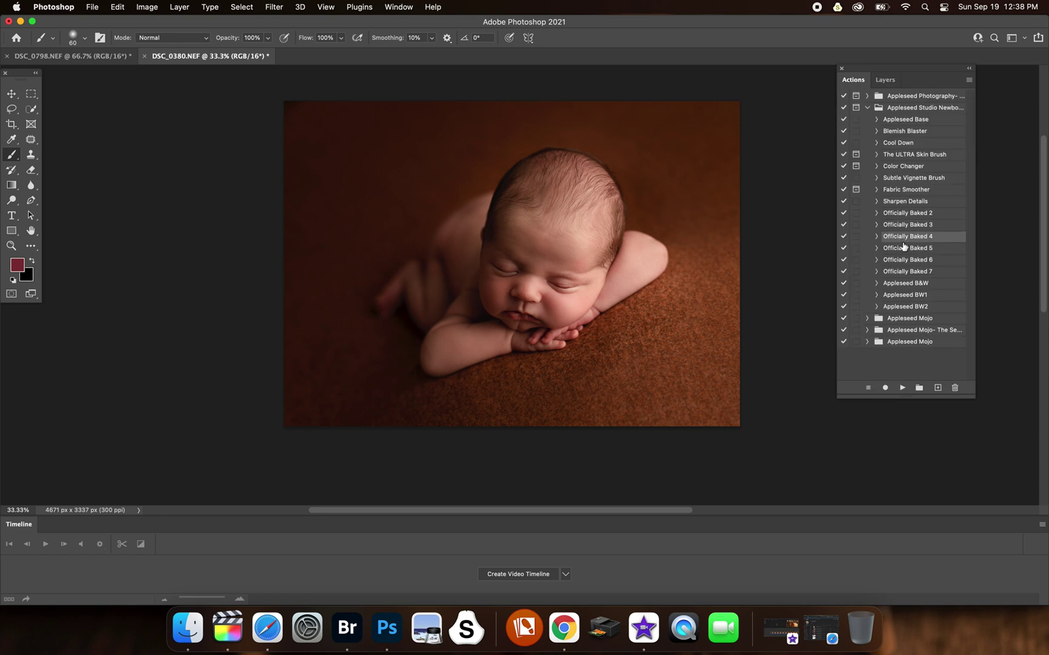
left_click(903, 389)
left_click(884, 81)
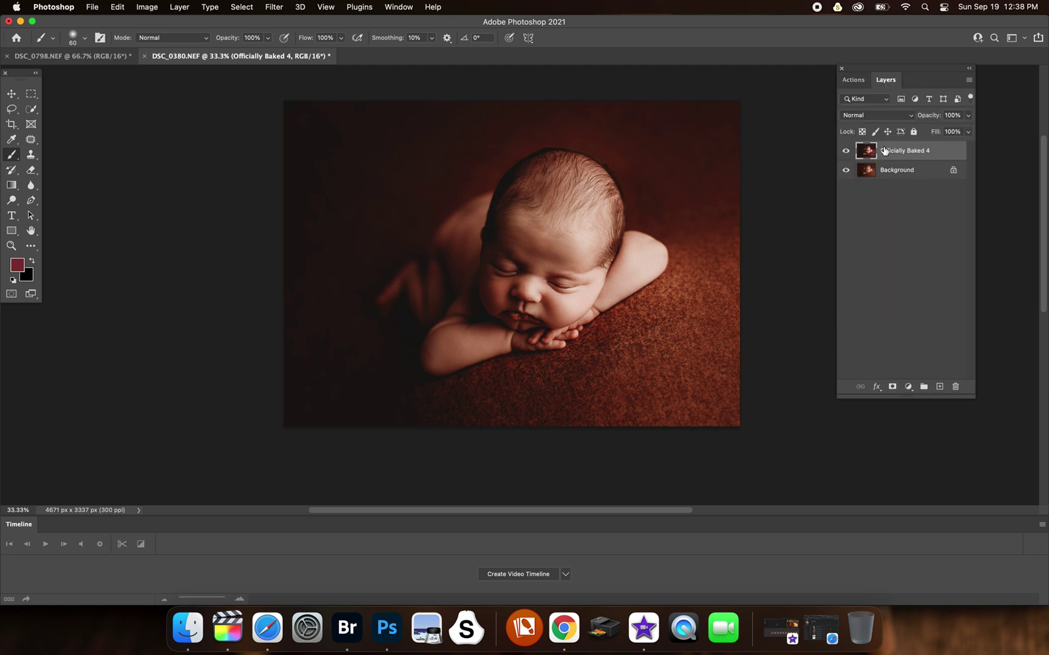
left_click(953, 113)
type("30")
key("Return")
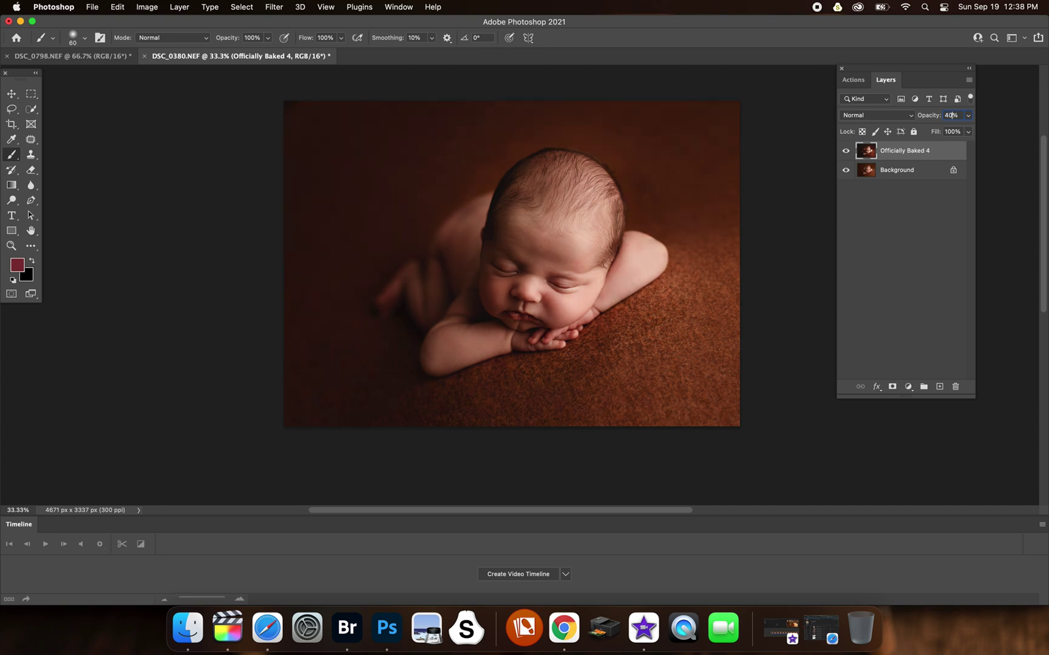
key("Return")
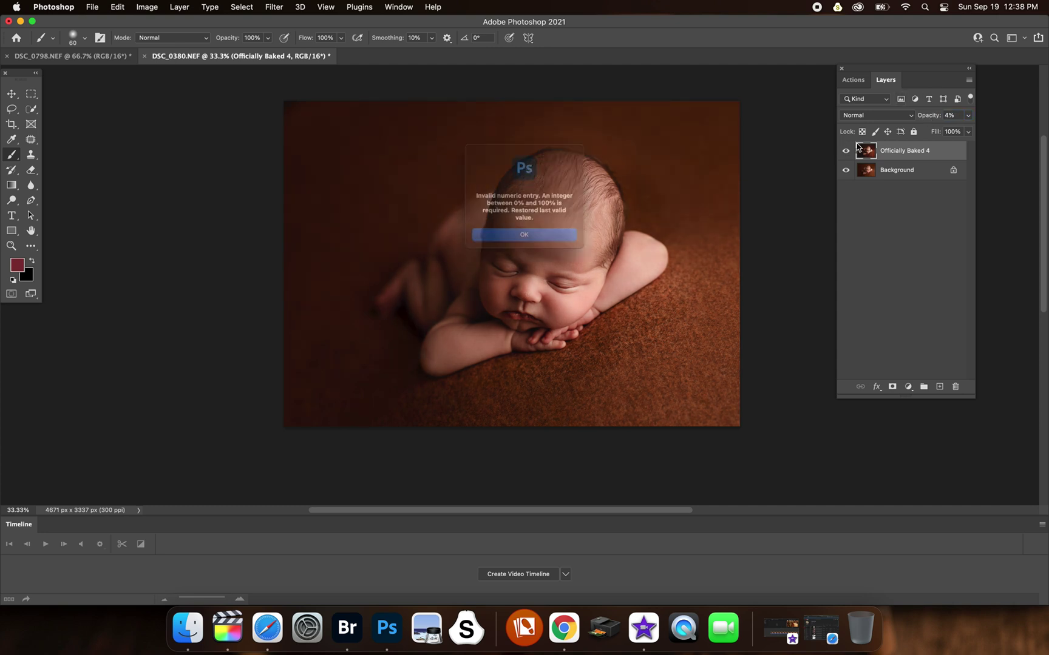
key("Return")
key("super+comma")
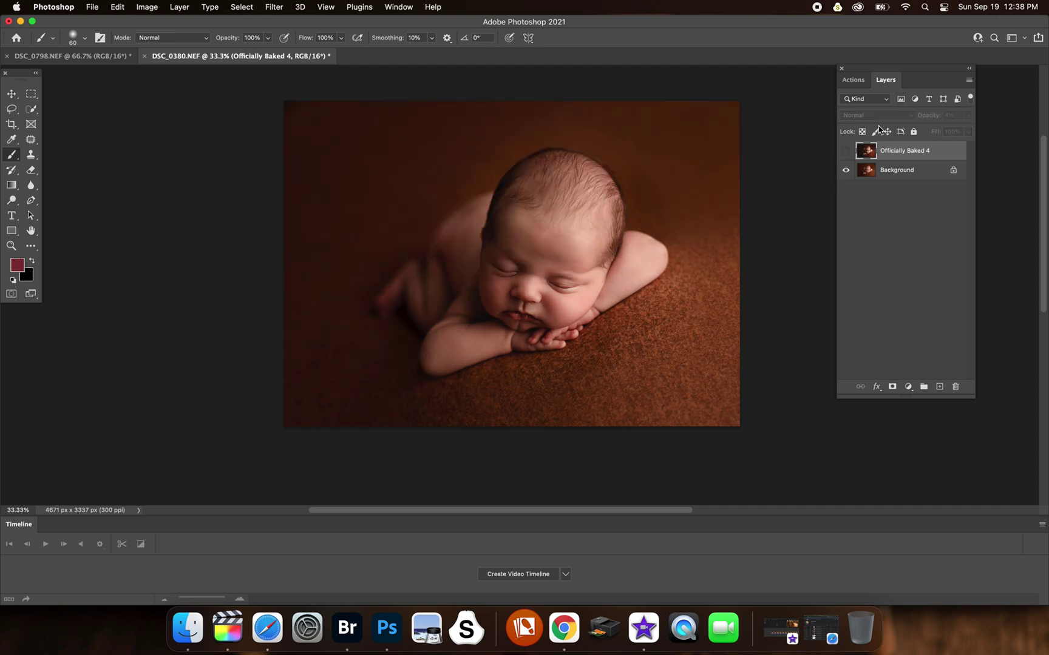
left_click(967, 82)
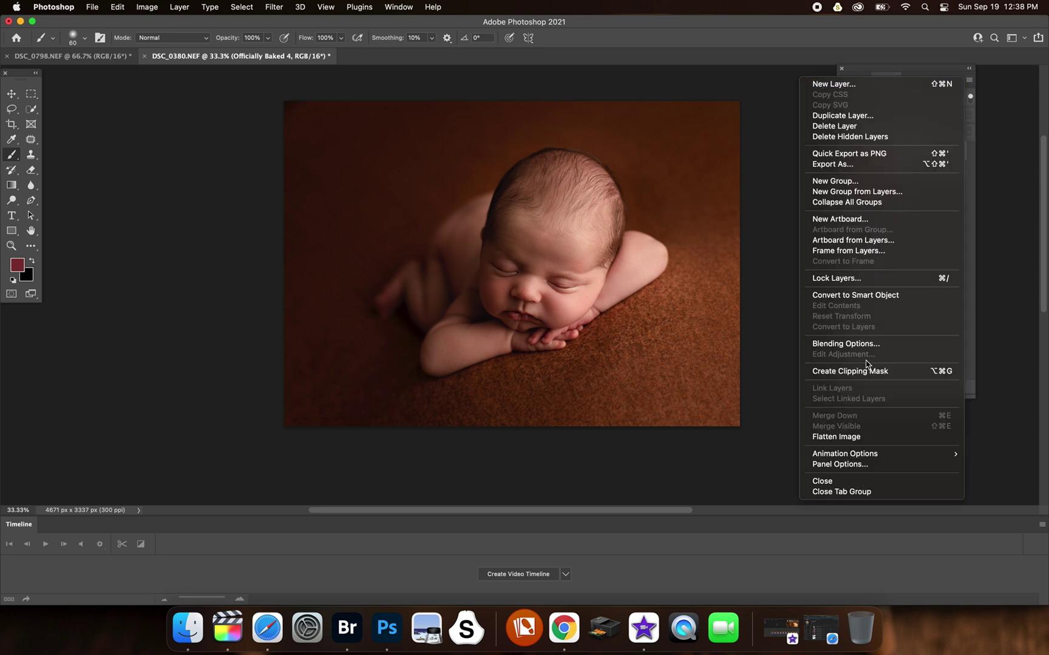
left_click(849, 438)
key("Return")
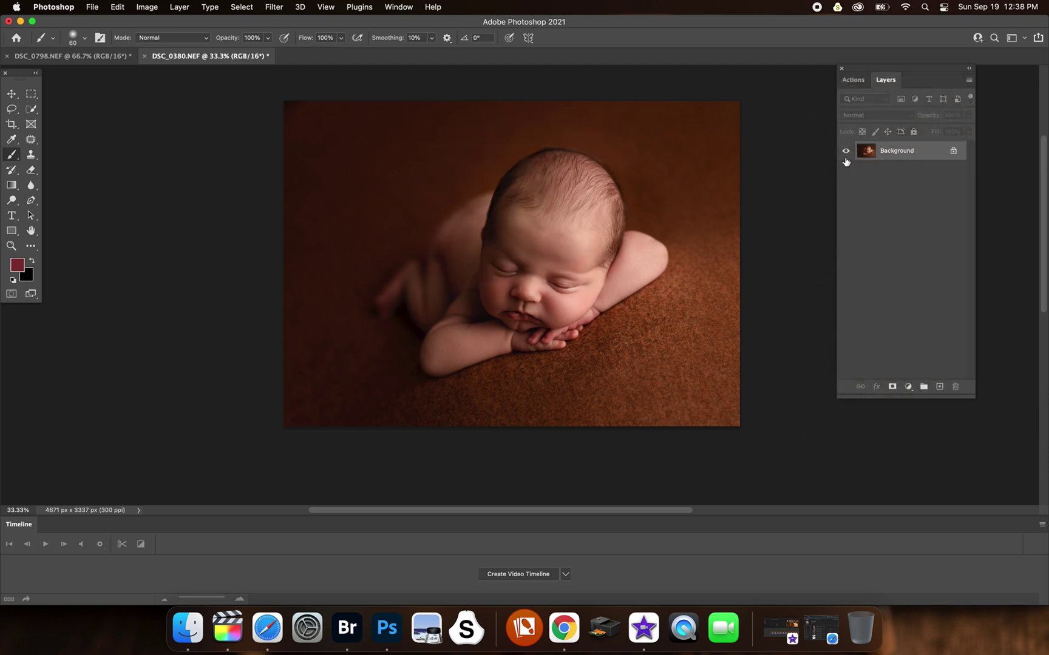
left_click(854, 80)
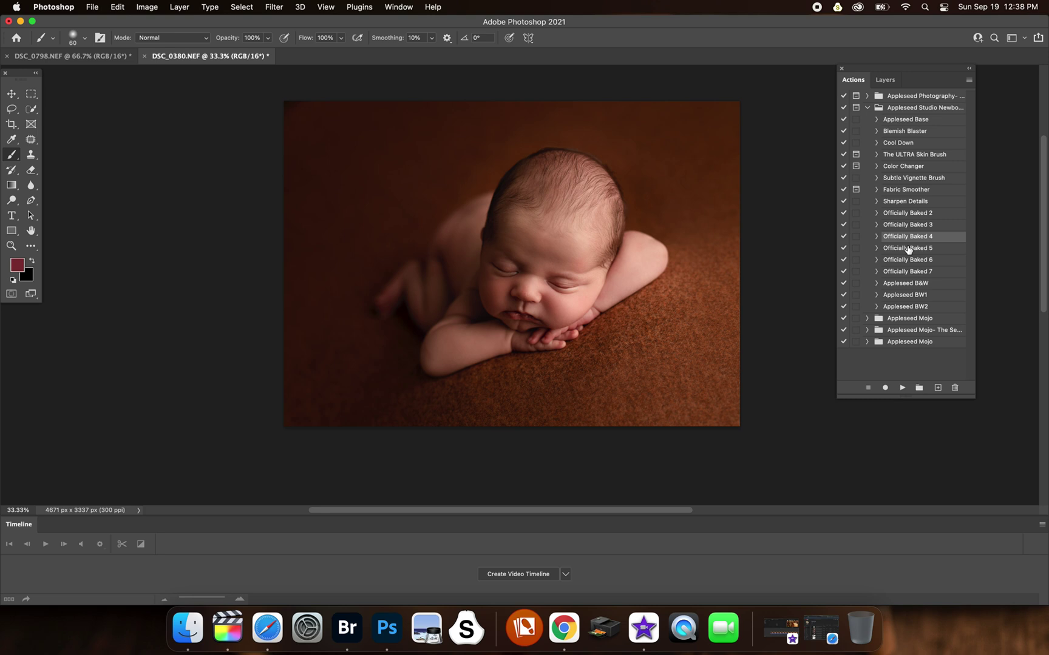
left_click(908, 248)
left_click(903, 387)
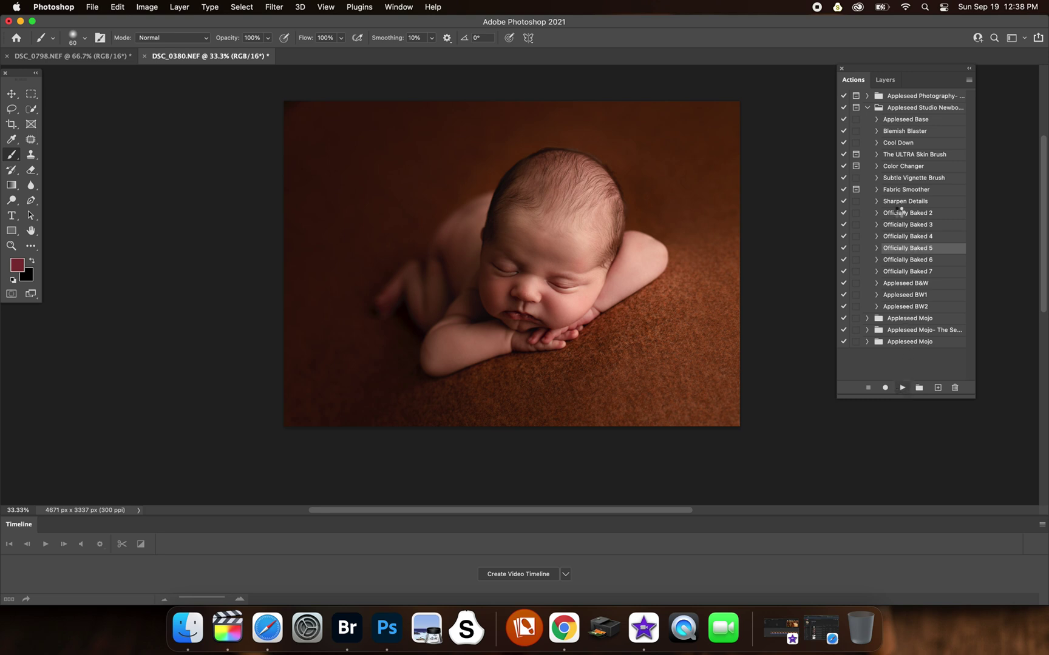
left_click(888, 82)
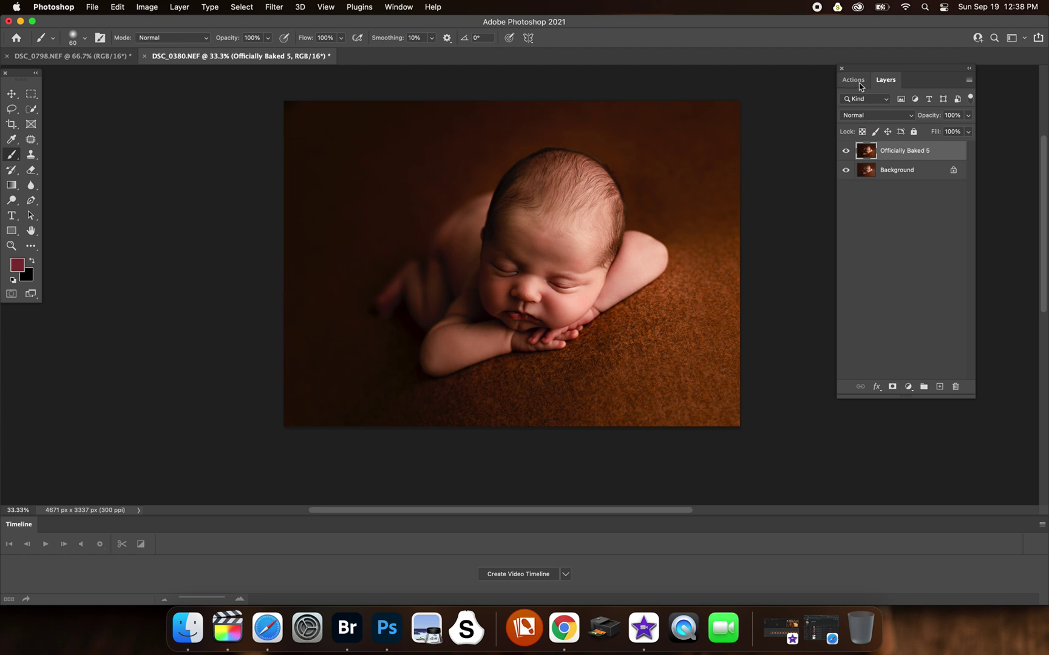
left_click(861, 83)
left_click(881, 80)
left_click(846, 151)
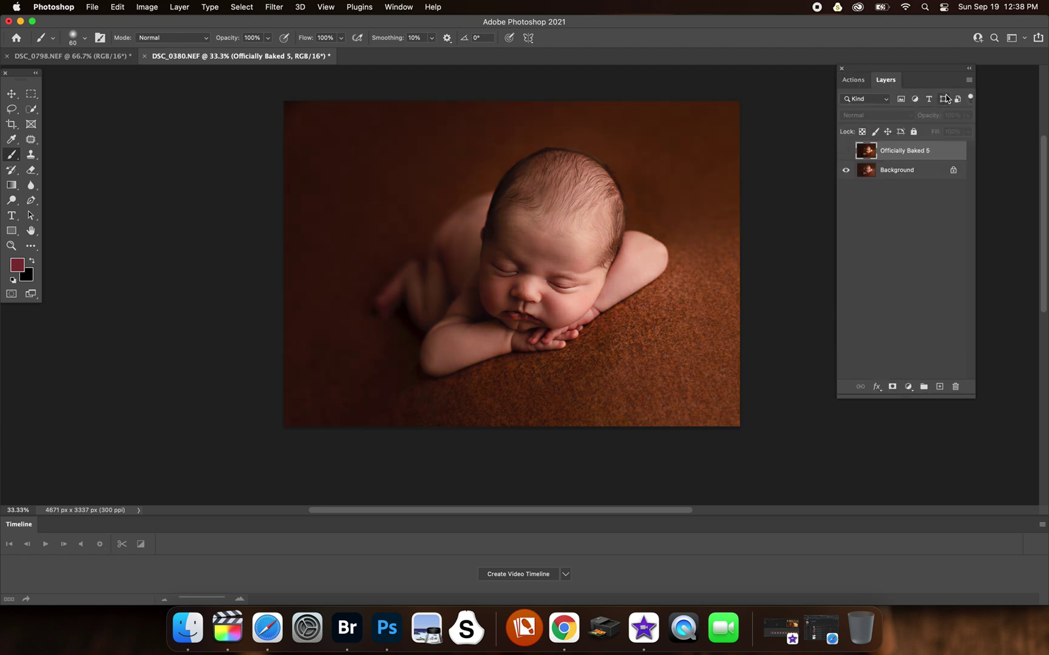
left_click(968, 79)
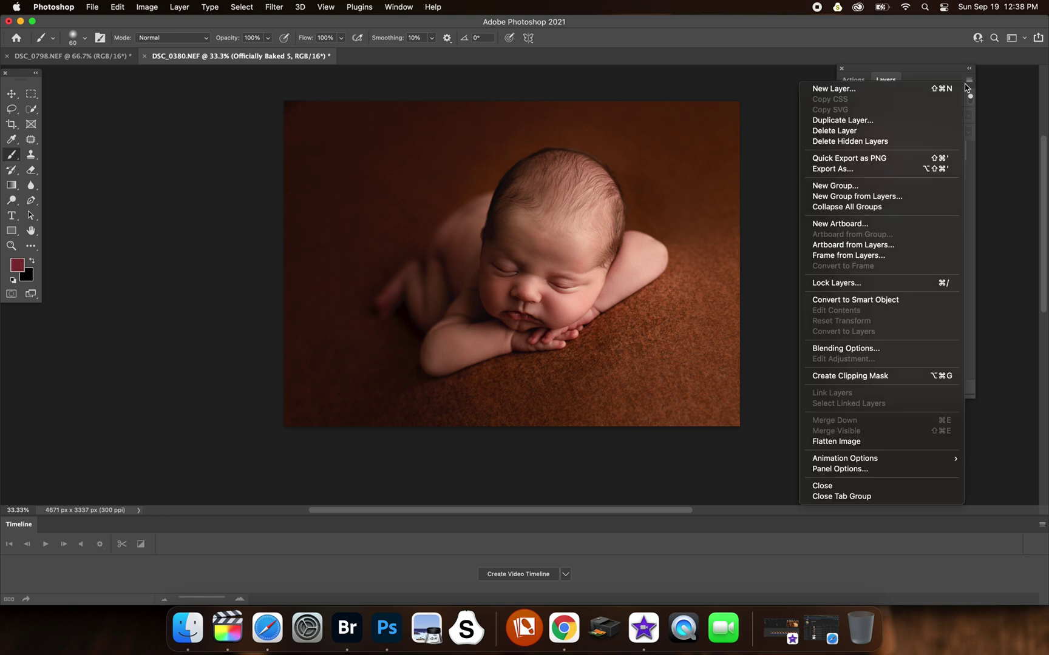
left_click(848, 442)
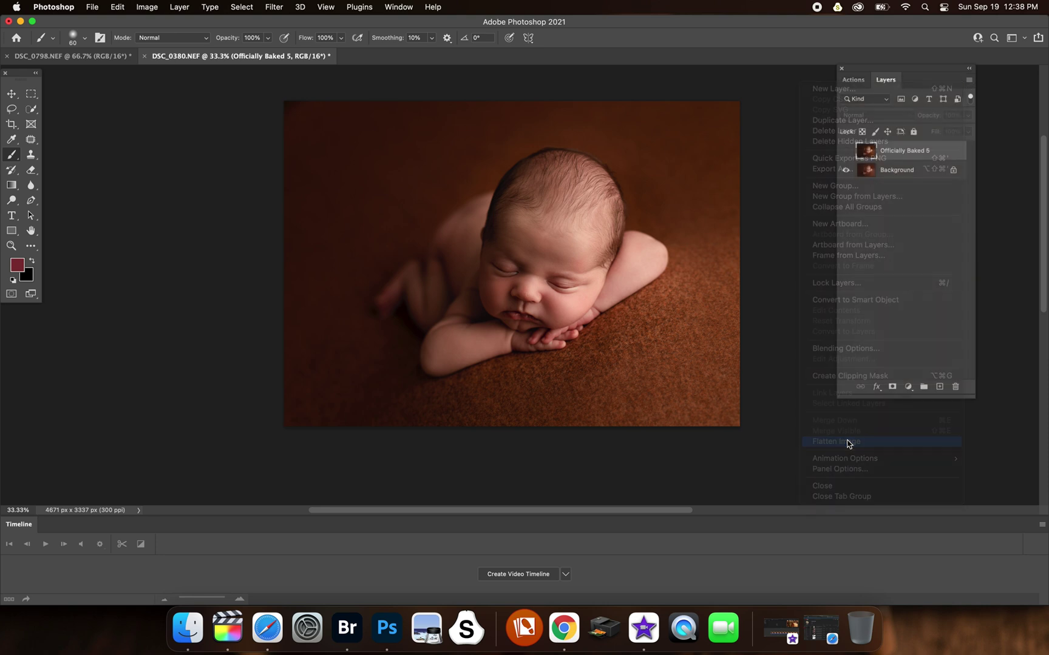
left_click(854, 81)
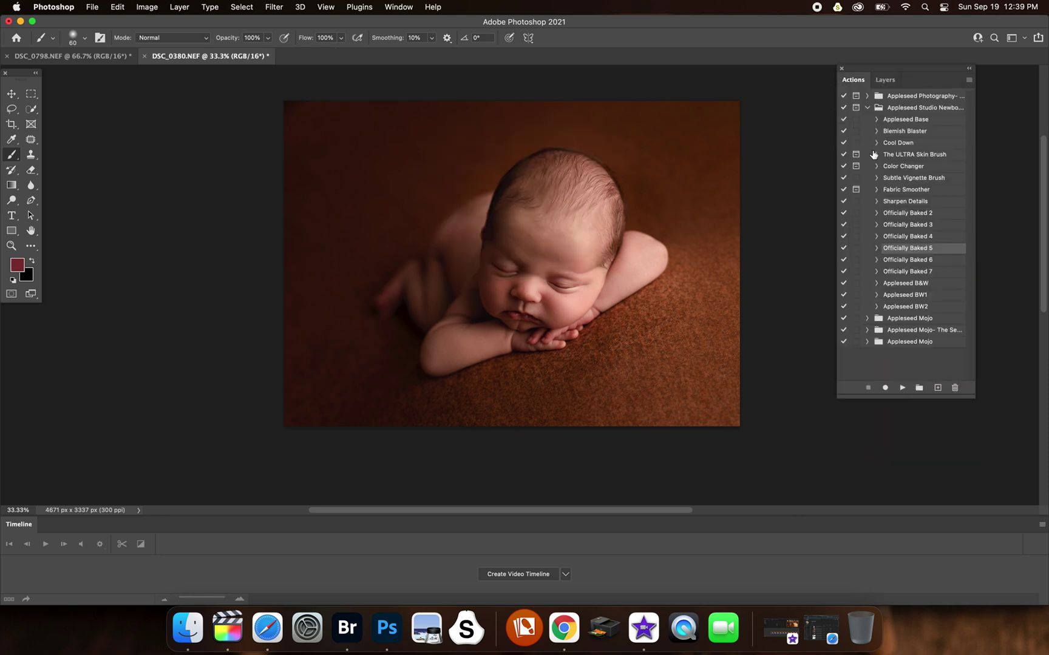
left_click(912, 261)
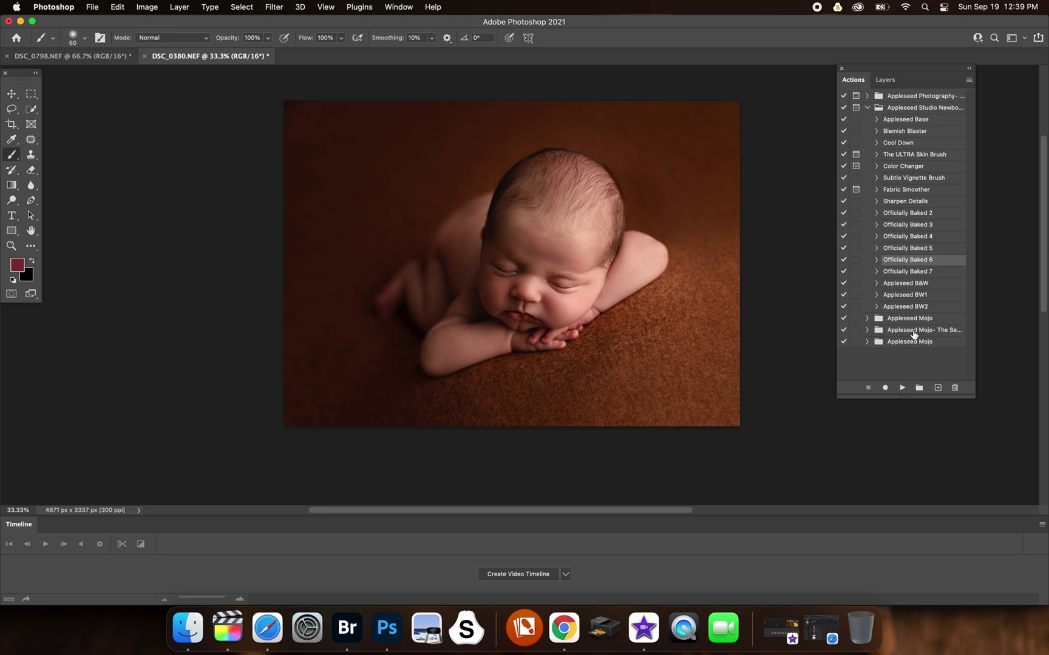
left_click(902, 389)
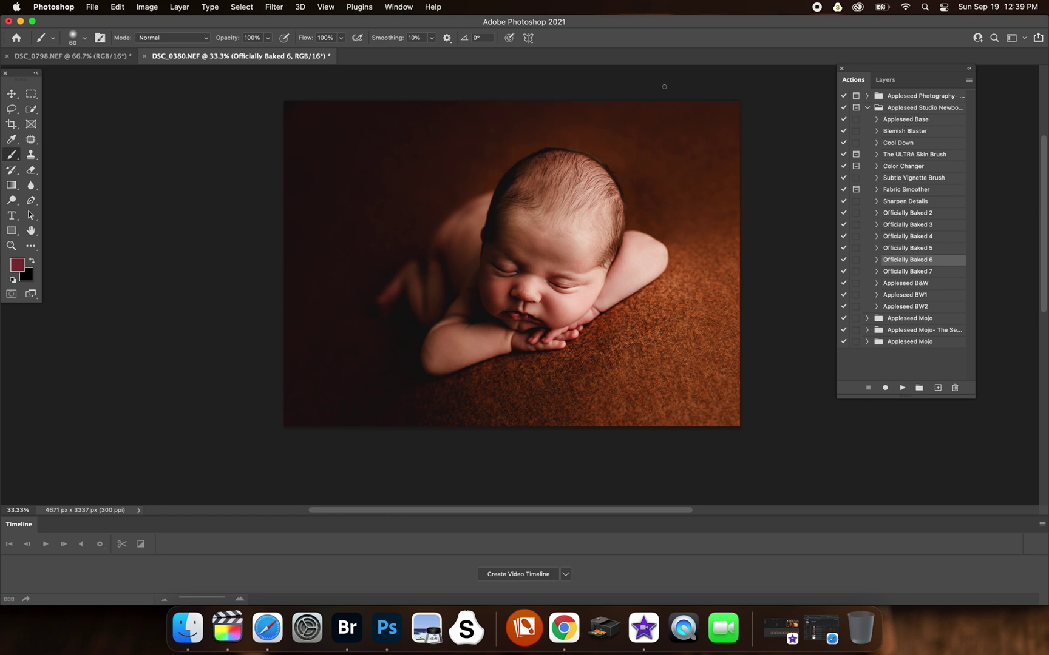
left_click(885, 80)
left_click(845, 152)
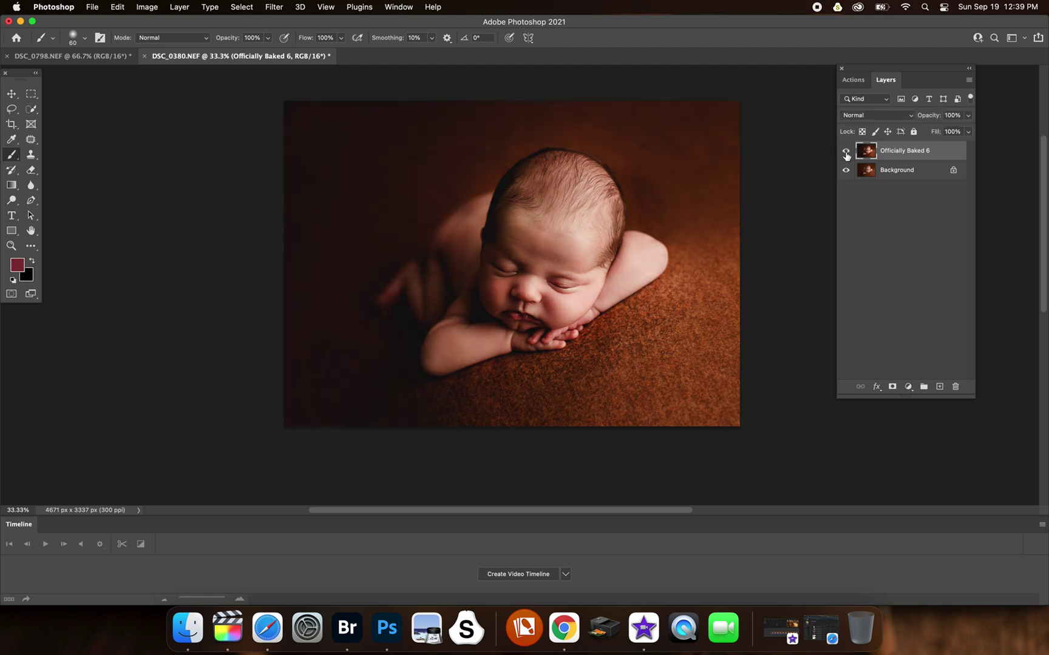
left_click(846, 152)
left_click(970, 79)
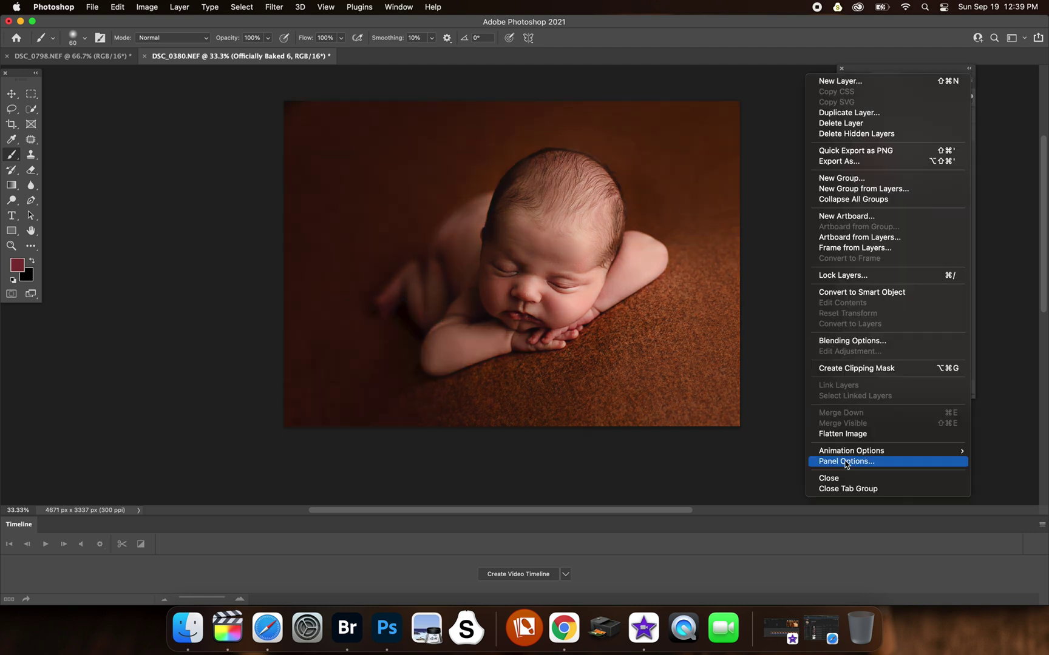
left_click(846, 434)
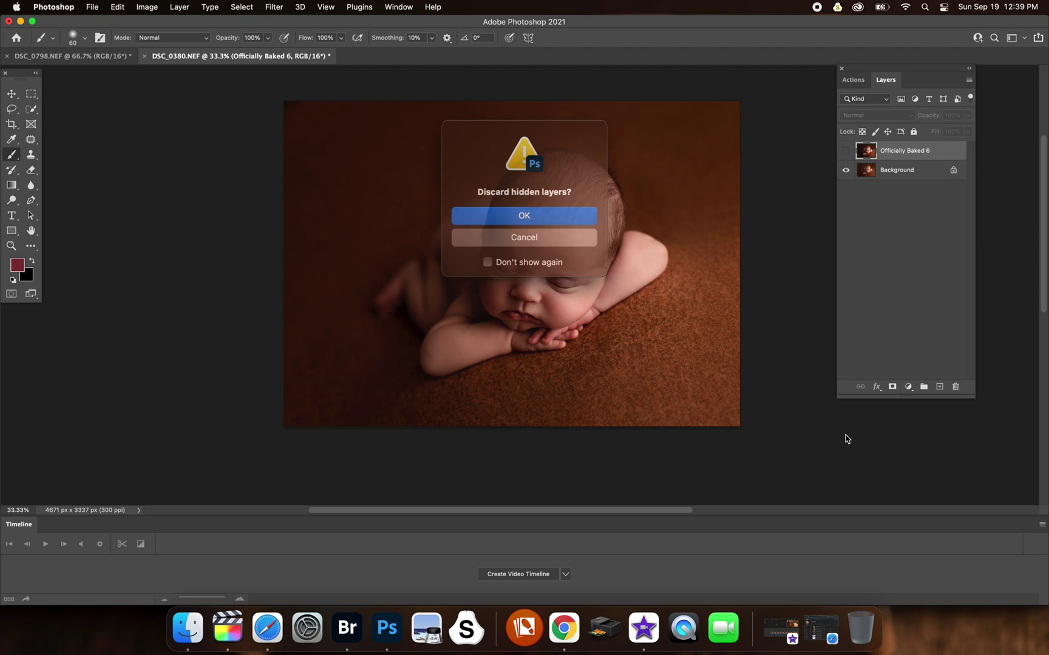
key("Return")
left_click(852, 80)
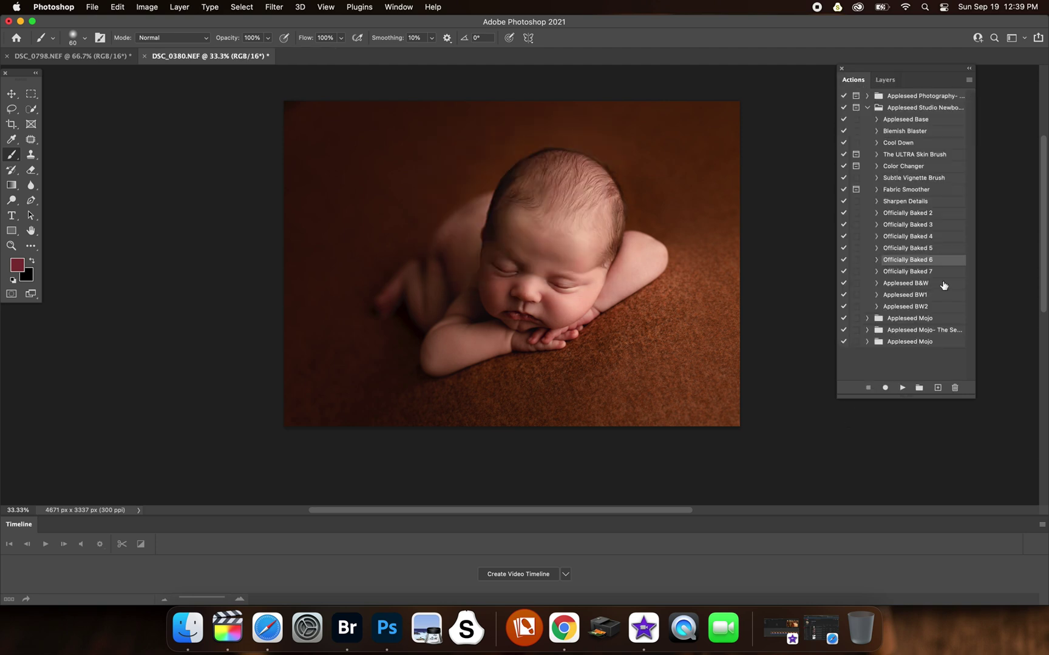
- Run Officially Baked 7 and compare the photo with and without its layer
left_click(919, 273)
left_click(903, 387)
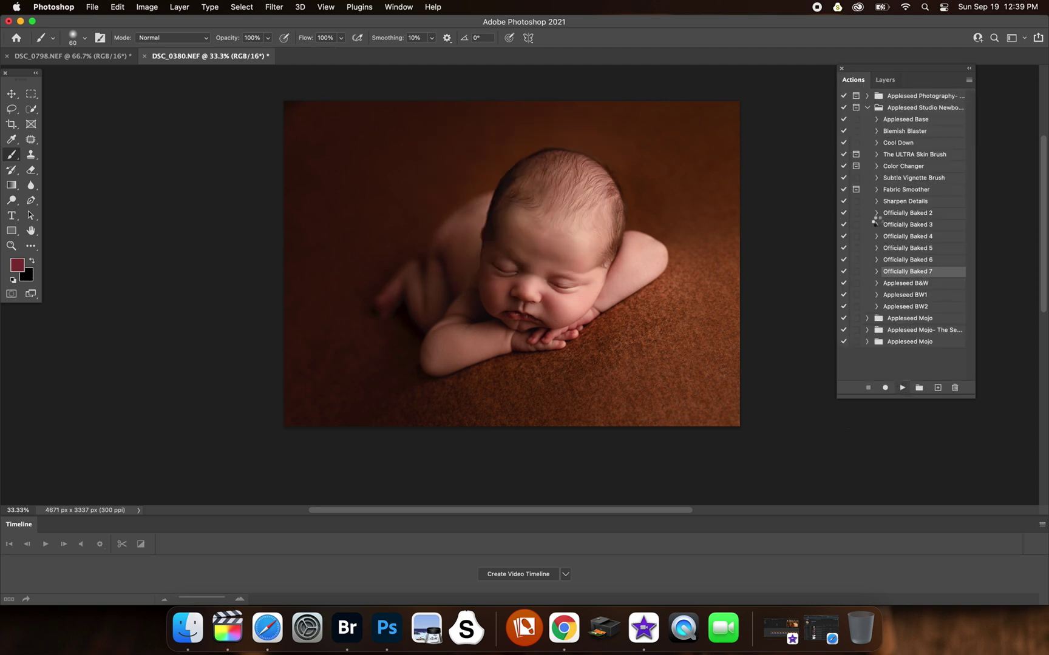
left_click(885, 80)
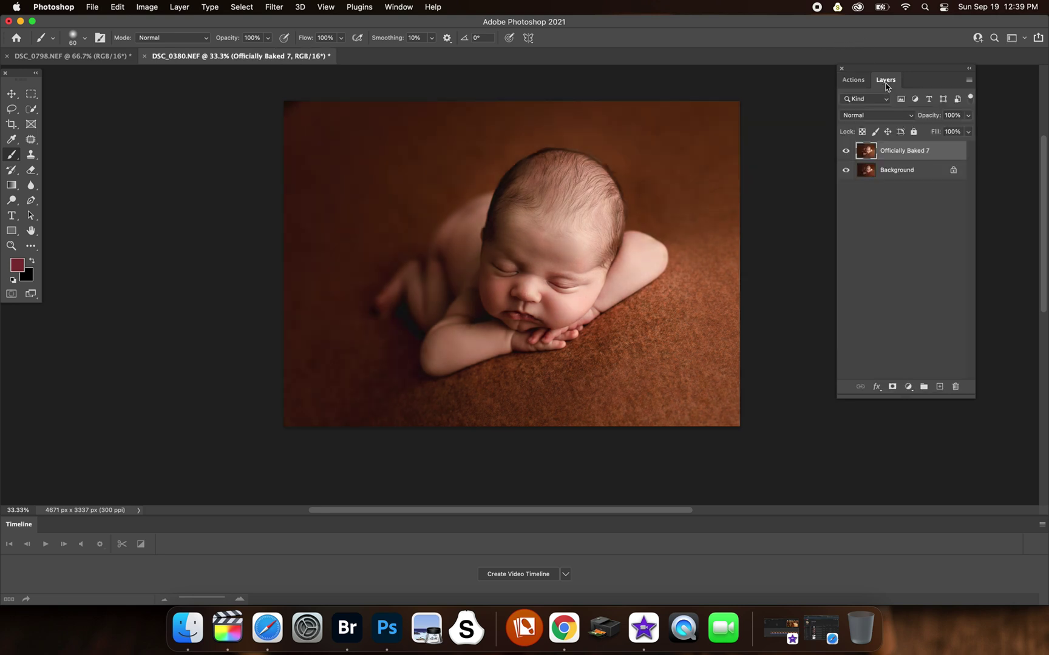
left_click(844, 151)
left_click(845, 152)
left_click(845, 151)
left_click(844, 151)
- Erase the effect left of the baby, merge down, and compare at 25% against the original in Bridge
left_click(31, 170)
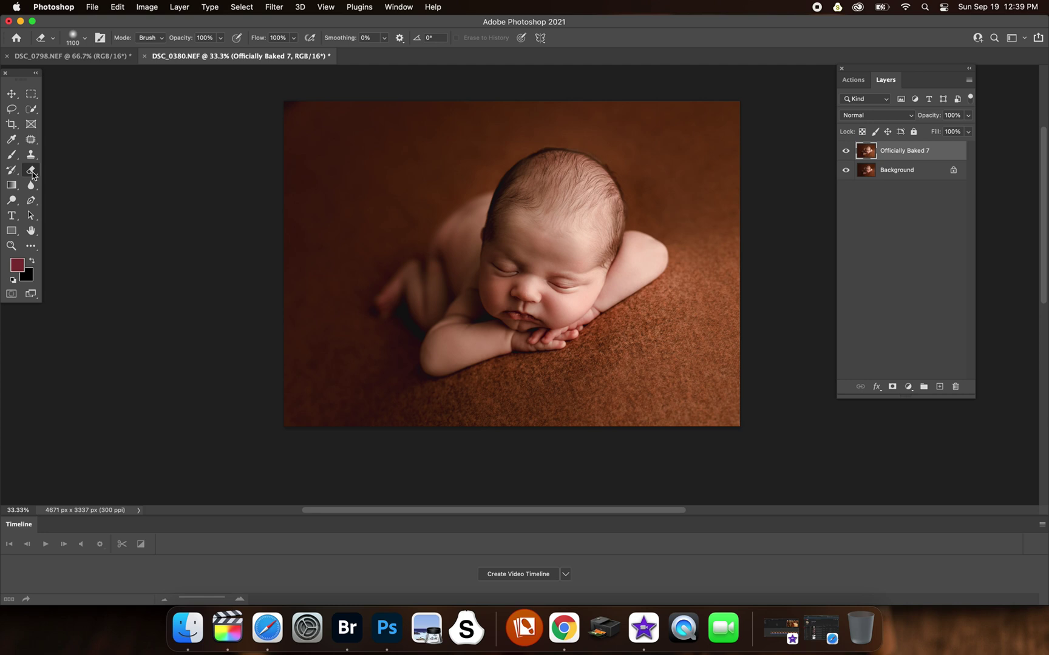
mouse_move(412, 459)
left_mouse_down()
mouse_move(359, 382)
mouse_move(310, 262)
mouse_move(279, 391)
mouse_move(340, 297)
mouse_move(319, 370)
mouse_move(389, 181)
mouse_move(461, 105)
mouse_move(447, 64)
mouse_move(354, 177)
mouse_move(404, 203)
mouse_move(415, 237)
mouse_move(481, 121)
left_mouse_up()
key("super+e")
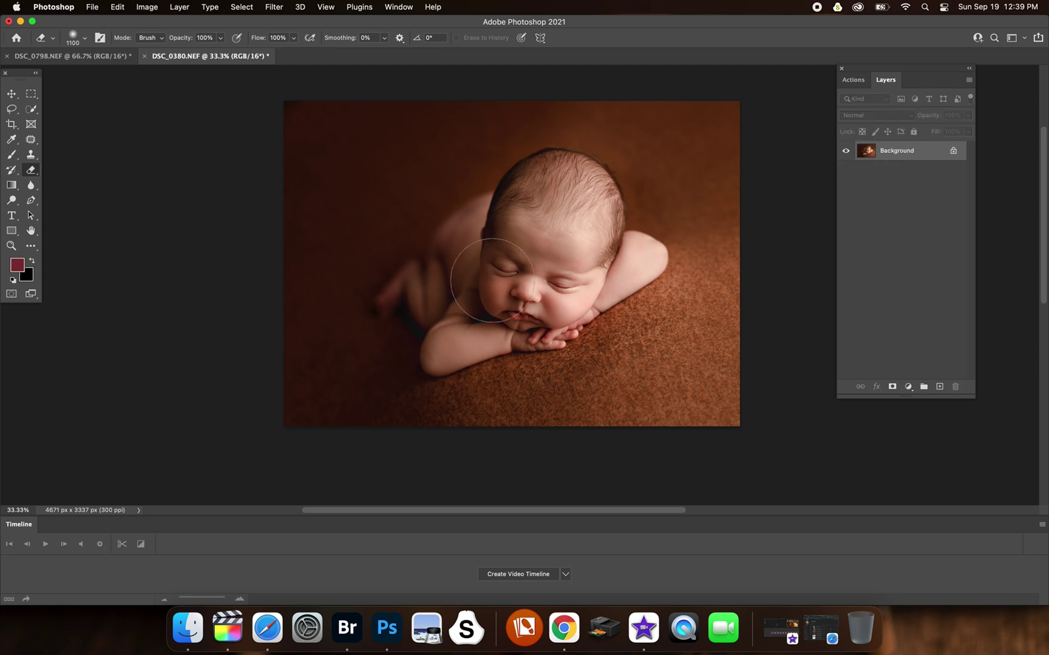
left_click(850, 83)
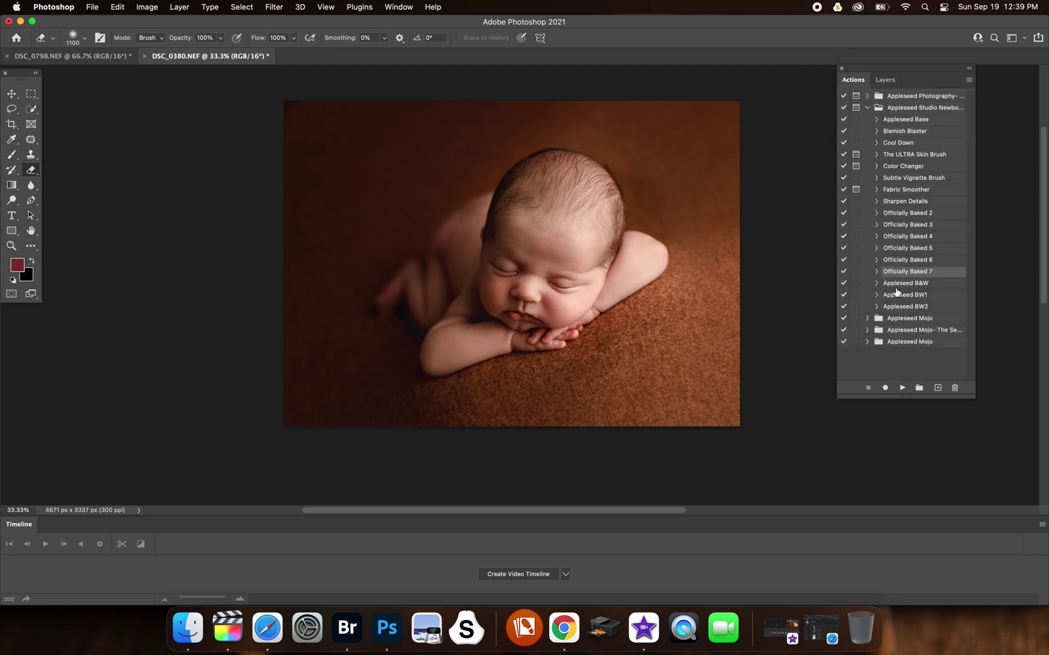
key("super+minus")
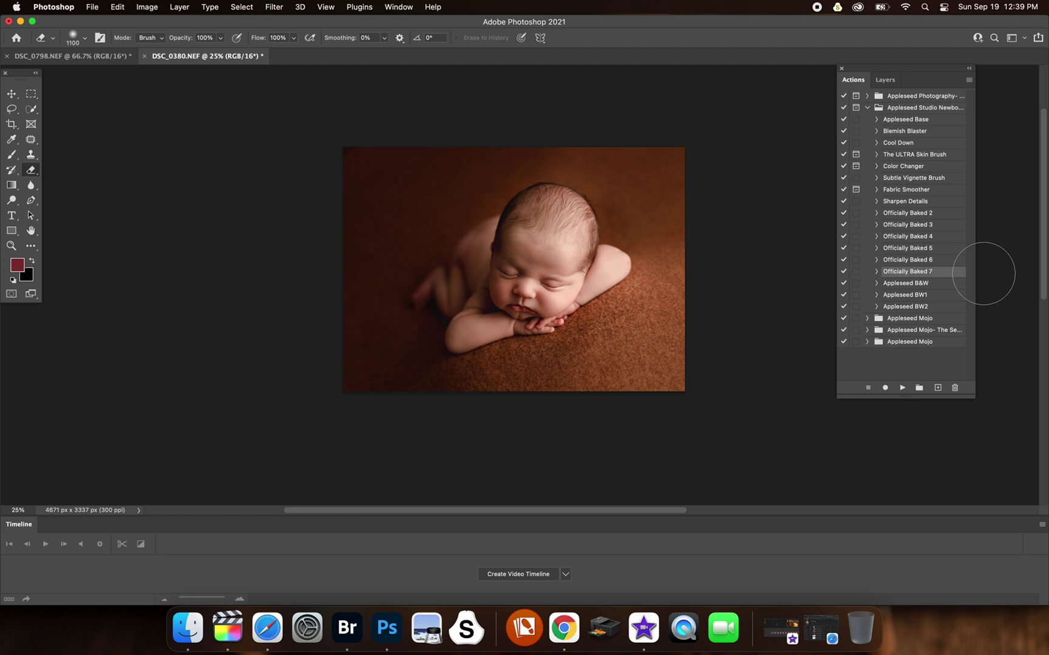
left_click(346, 628)
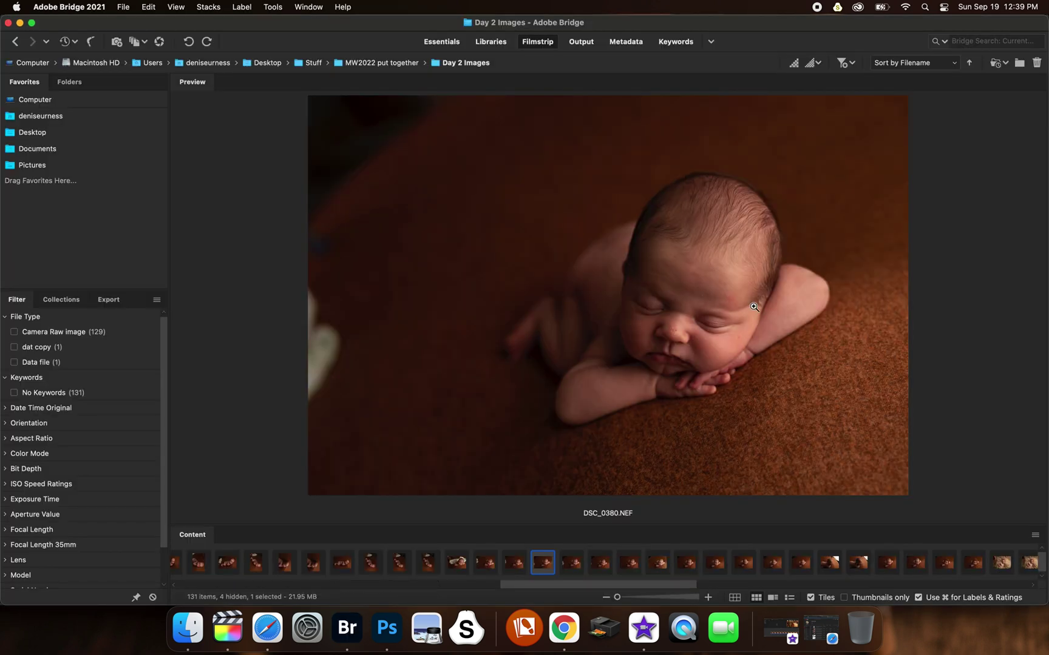
left_click(387, 628)
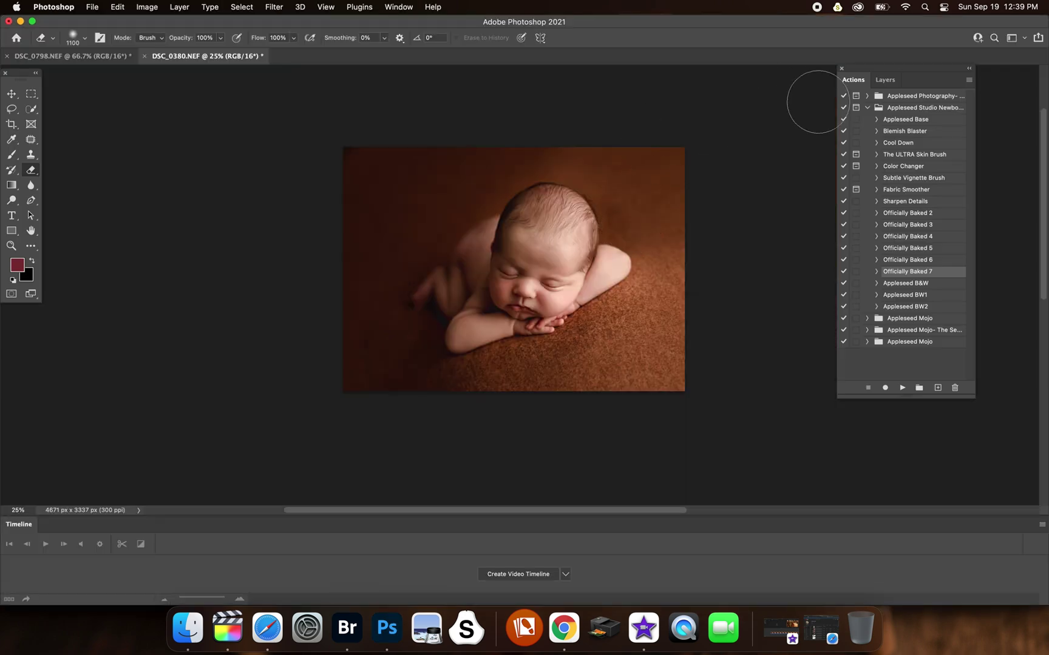
left_click(907, 283)
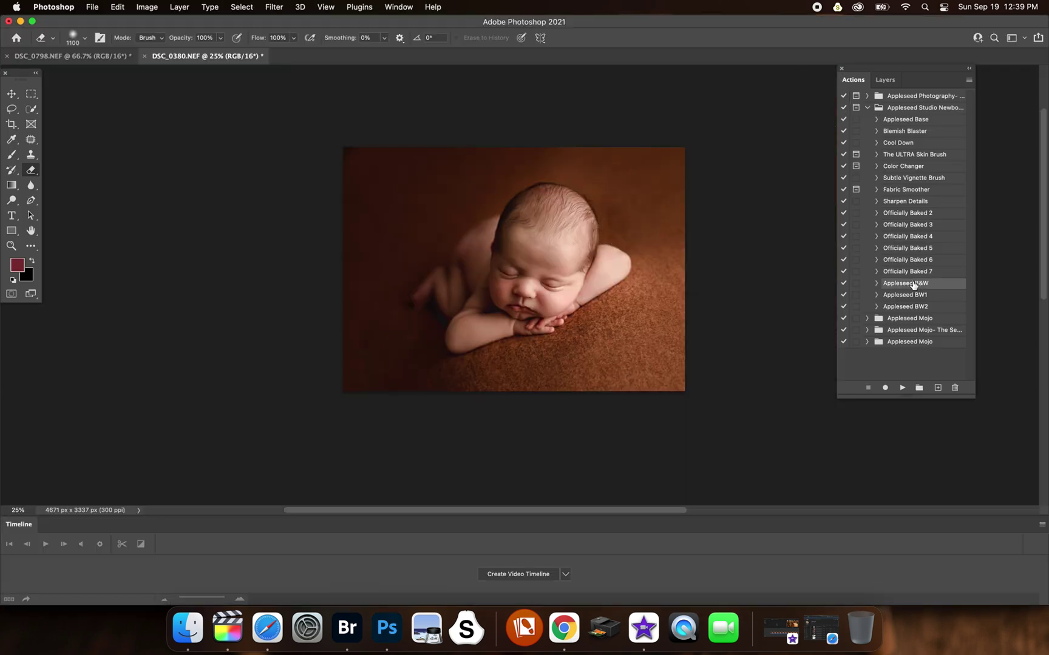
left_click(902, 387)
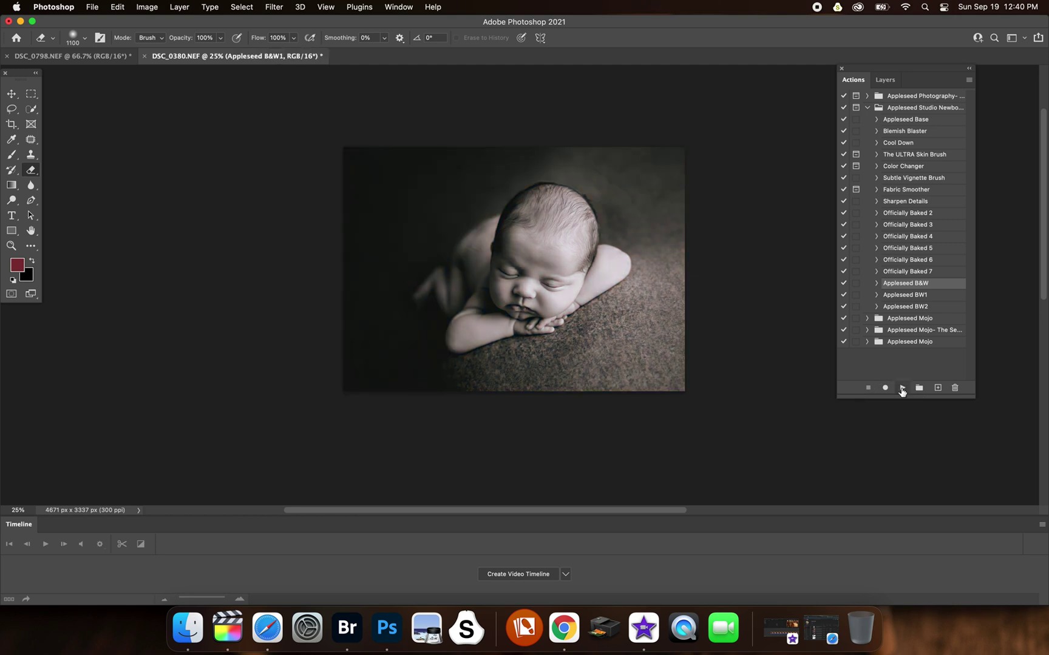
left_click(881, 83)
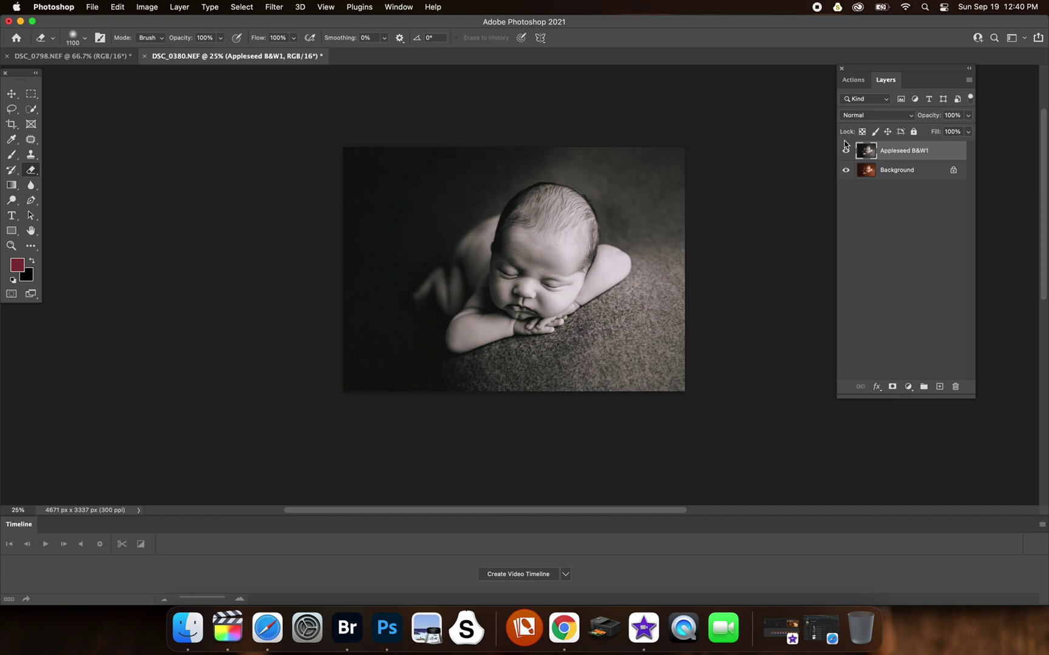
left_click(844, 148)
left_click(969, 80)
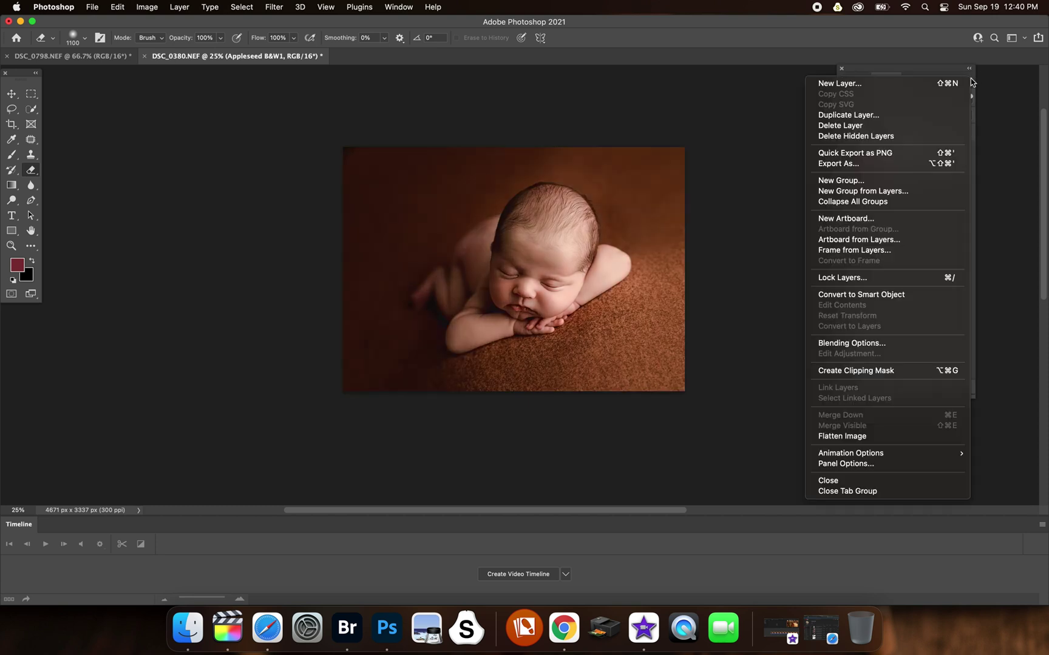
left_click(842, 437)
key("Return")
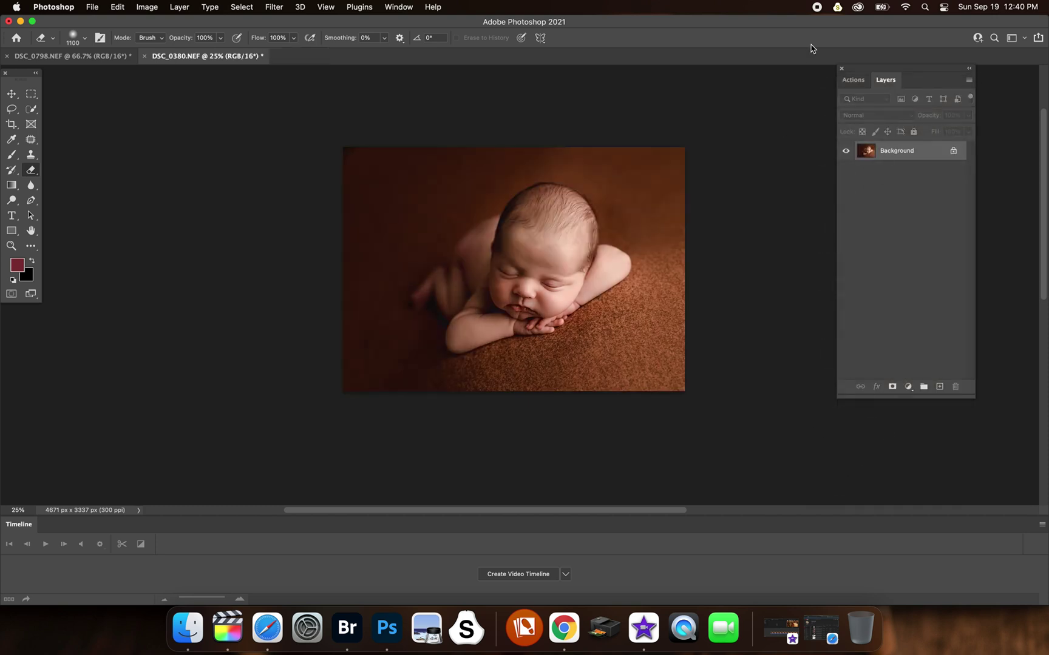
left_click(853, 79)
left_click(904, 296)
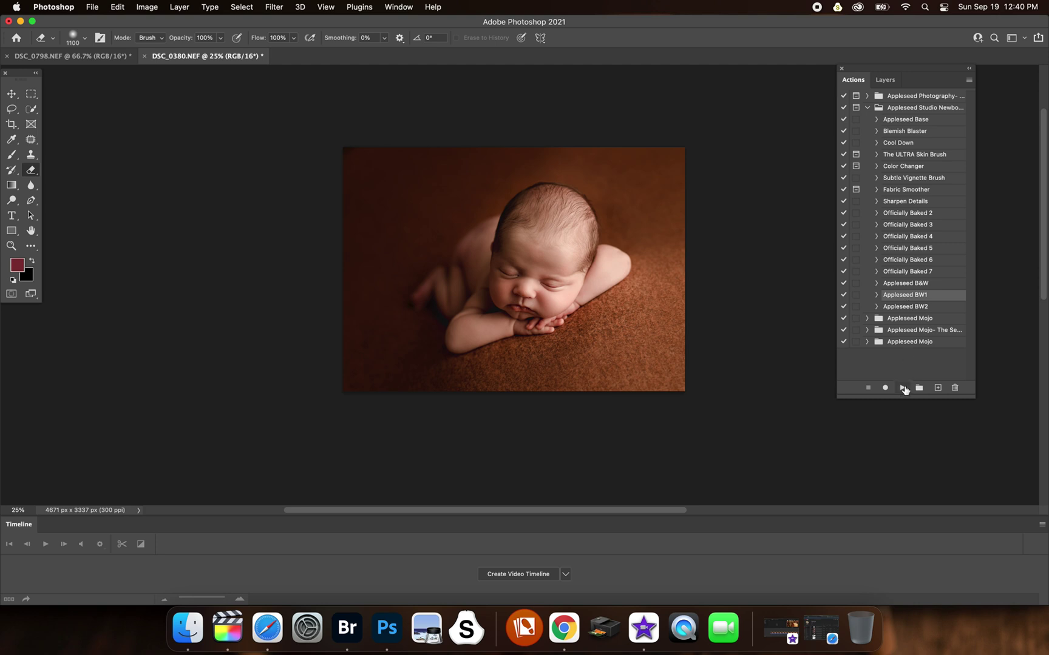
left_click(902, 387)
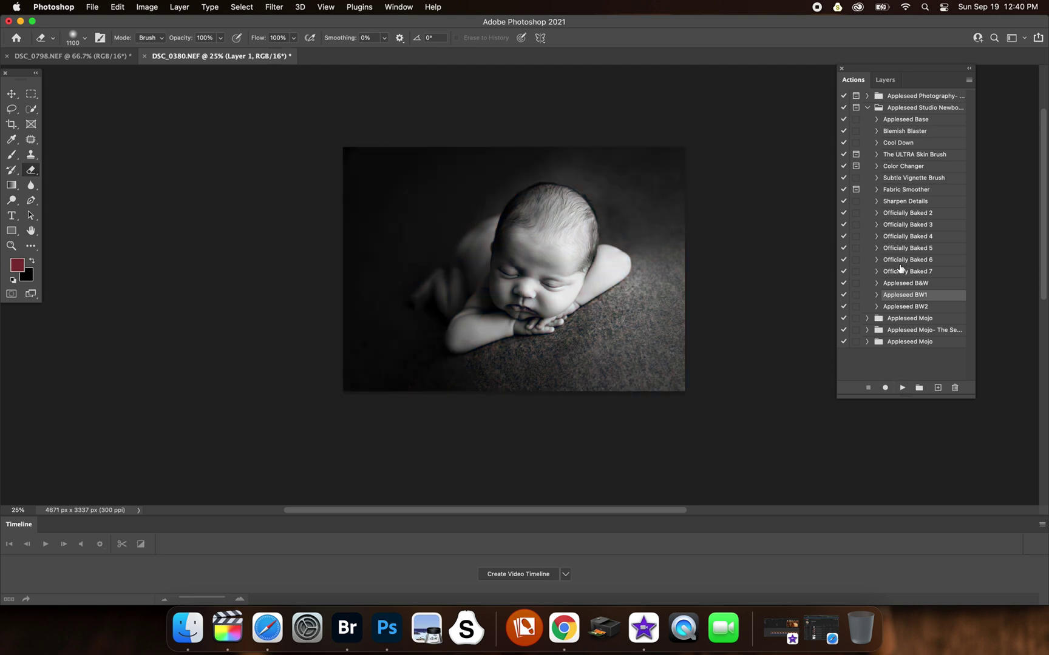
left_click(885, 79)
left_click(846, 151)
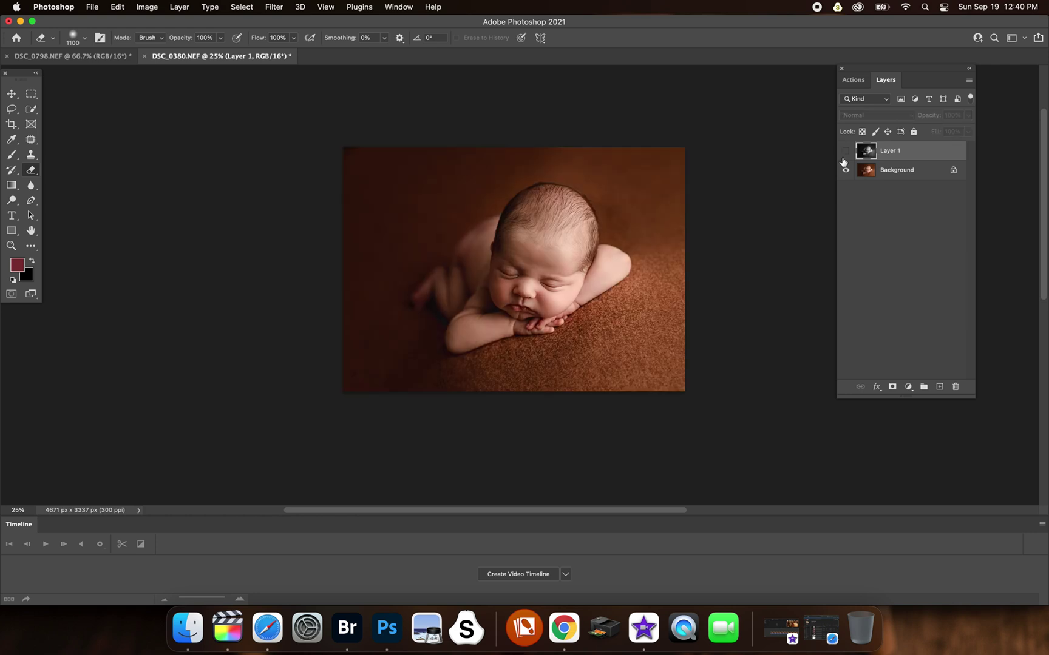
left_click(968, 80)
left_click(852, 441)
key("Return")
left_click(852, 81)
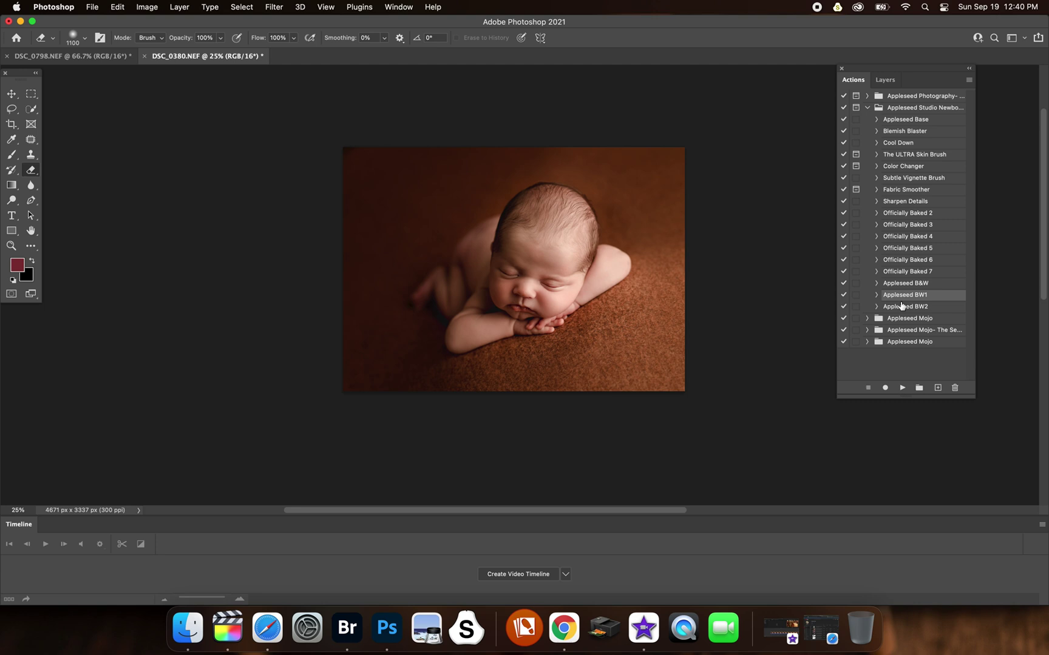
left_click(904, 307)
left_click(902, 388)
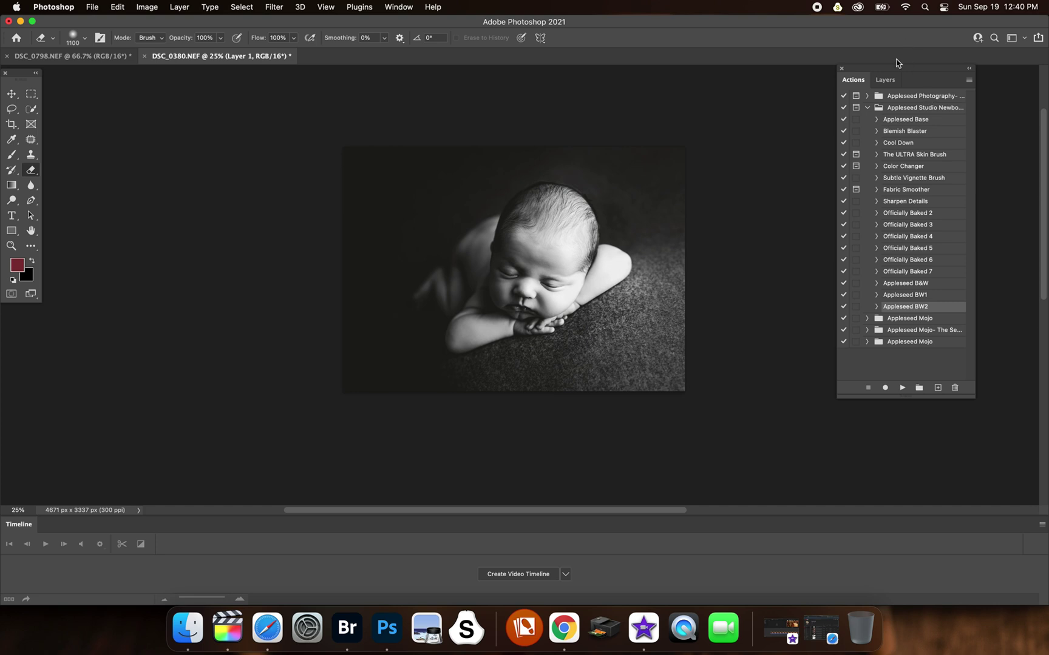
- Hide the BW2 black-and-white Layer 1 and view the colour photo at 33.3%
left_click(885, 79)
left_click(846, 150)
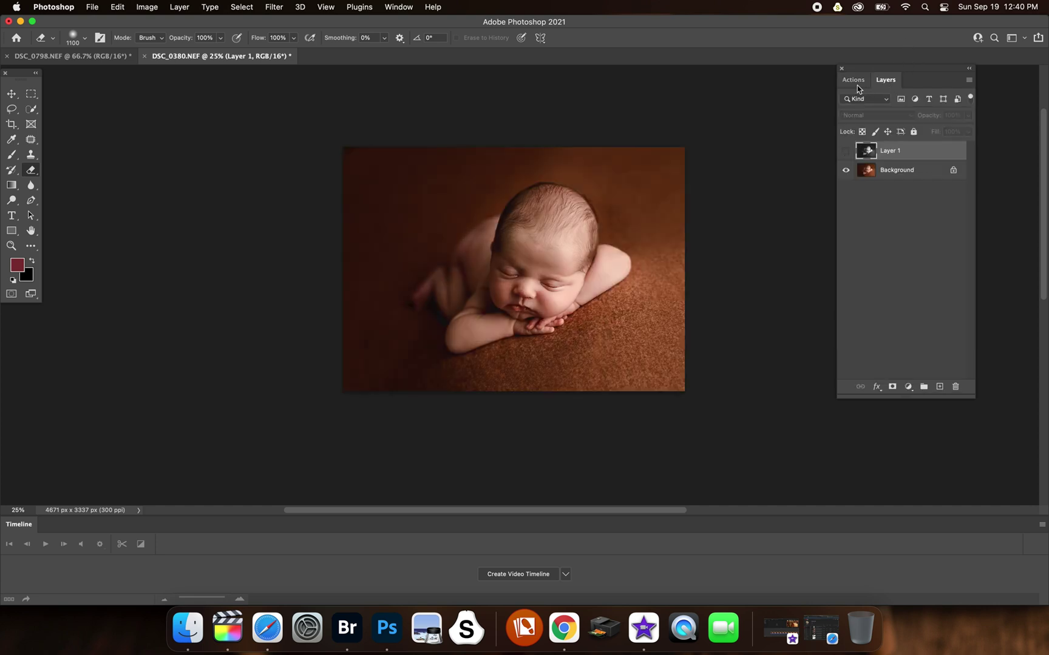
key("super+equal")
key("super+equal")
key("super+minus")
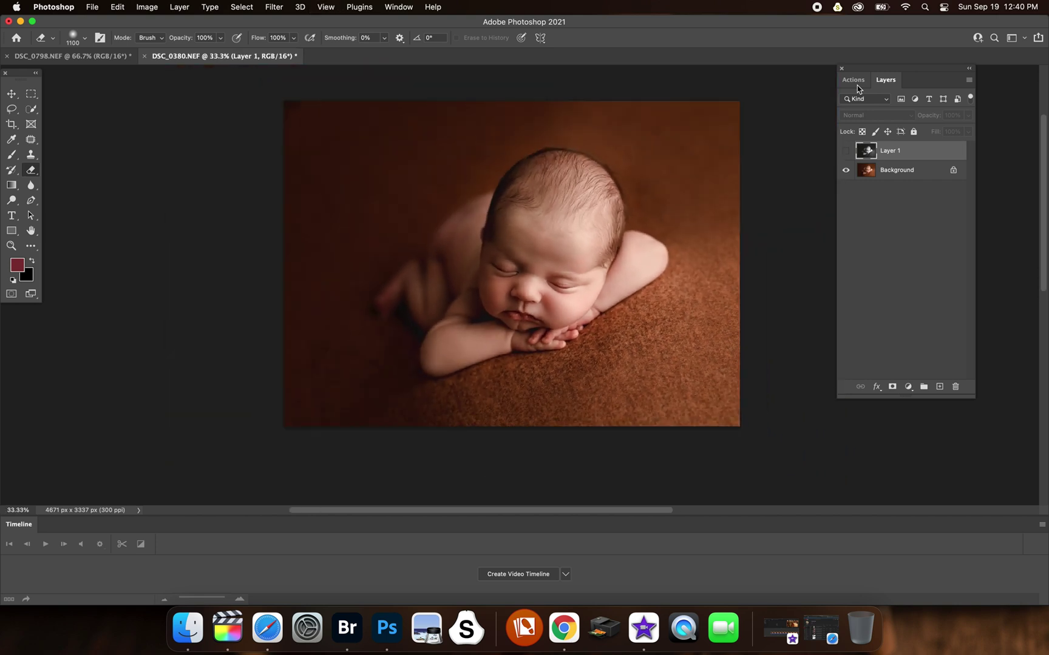
left_click(855, 82)
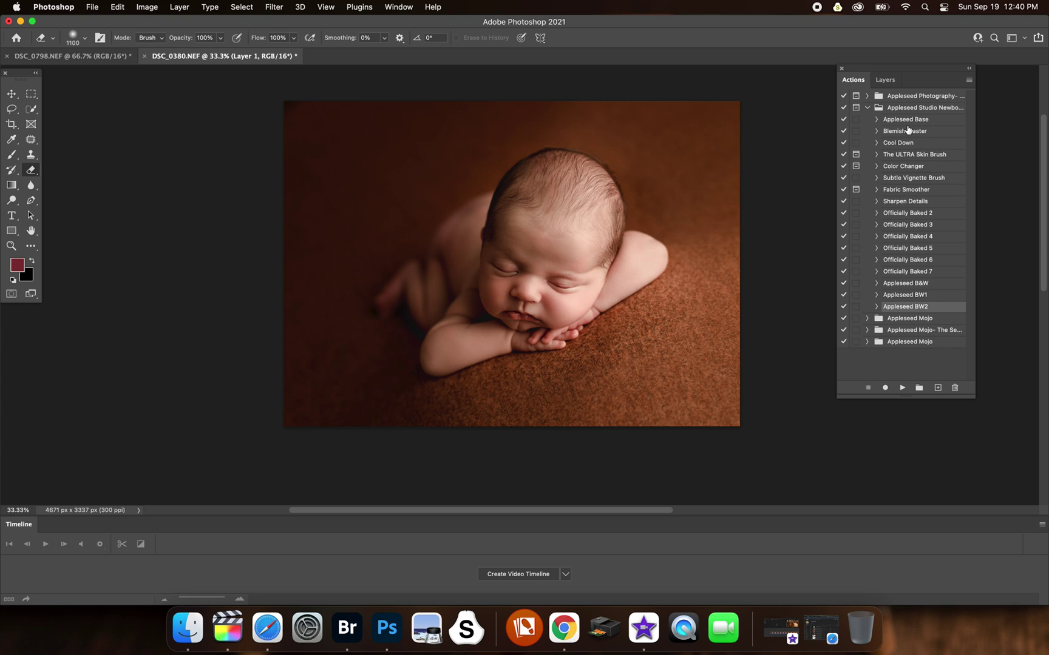